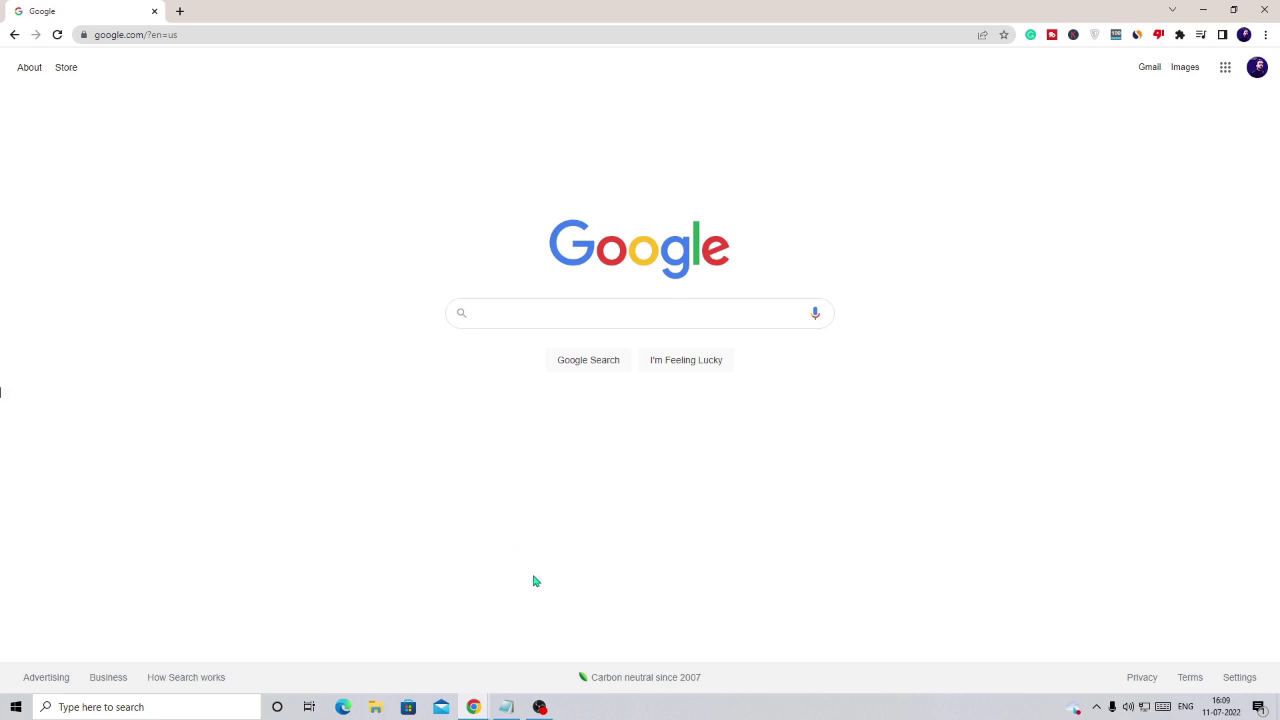
# - Open Task Manager from the taskbar and browse processes, selecting AMD Crash Defender Service and Gaming Services
pyautogui.rightClick(675, 712)
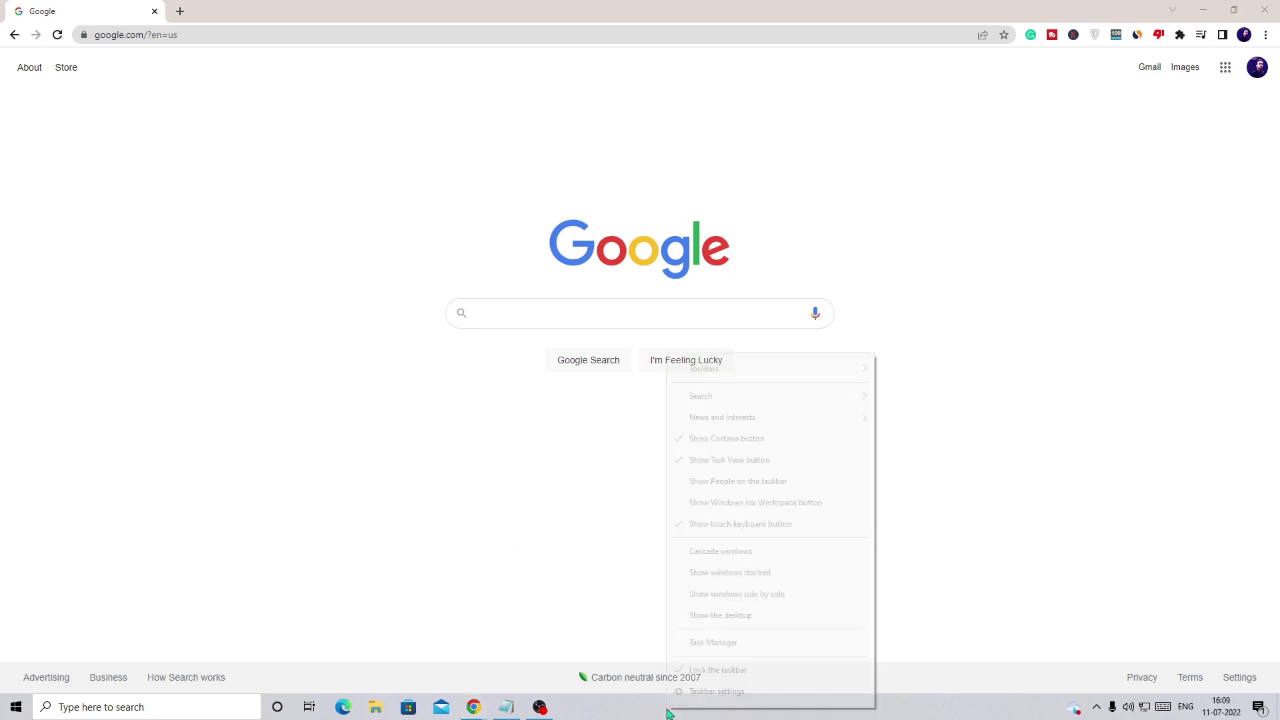
pyautogui.click(716, 643)
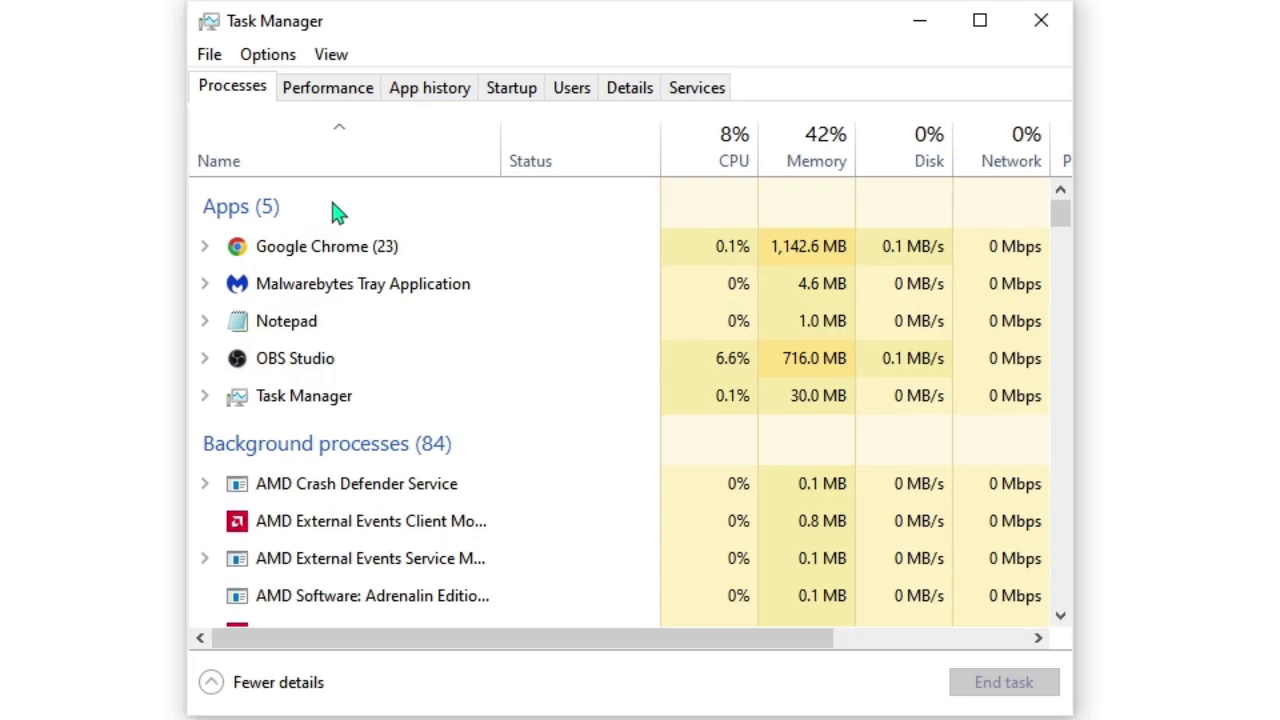
pyautogui.scroll(-1, 347, 320)
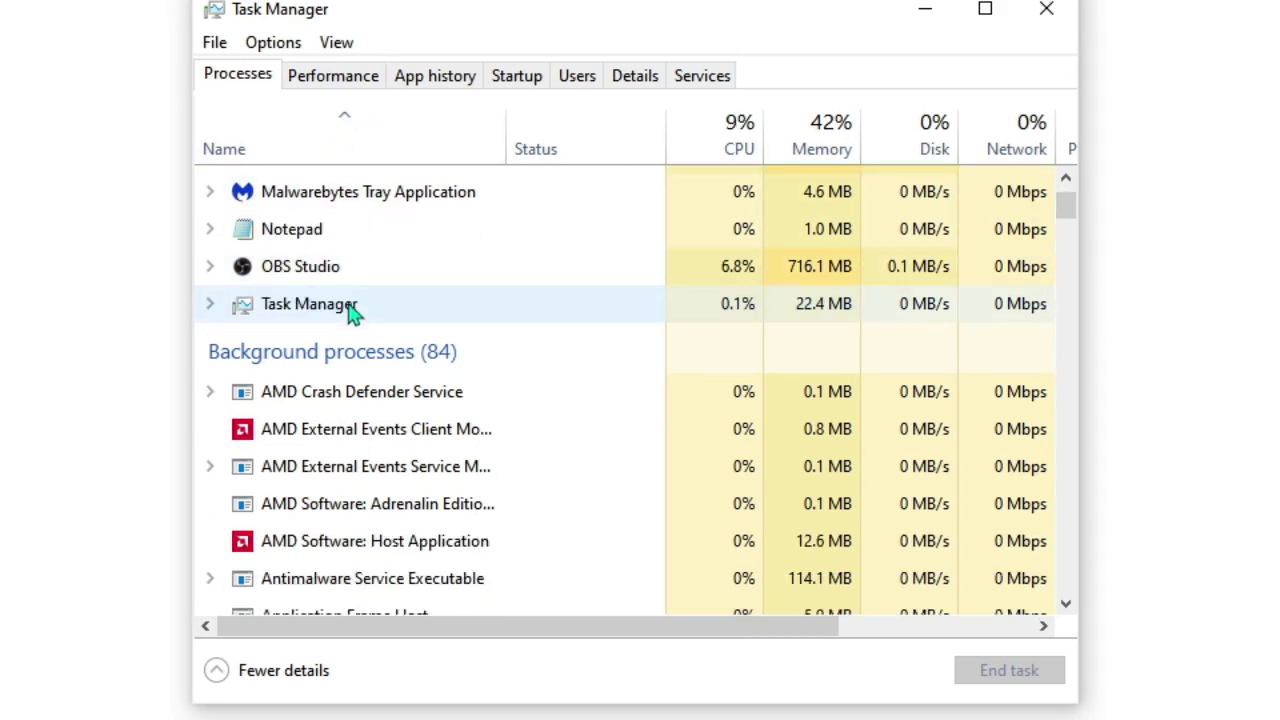
pyautogui.click(362, 395)
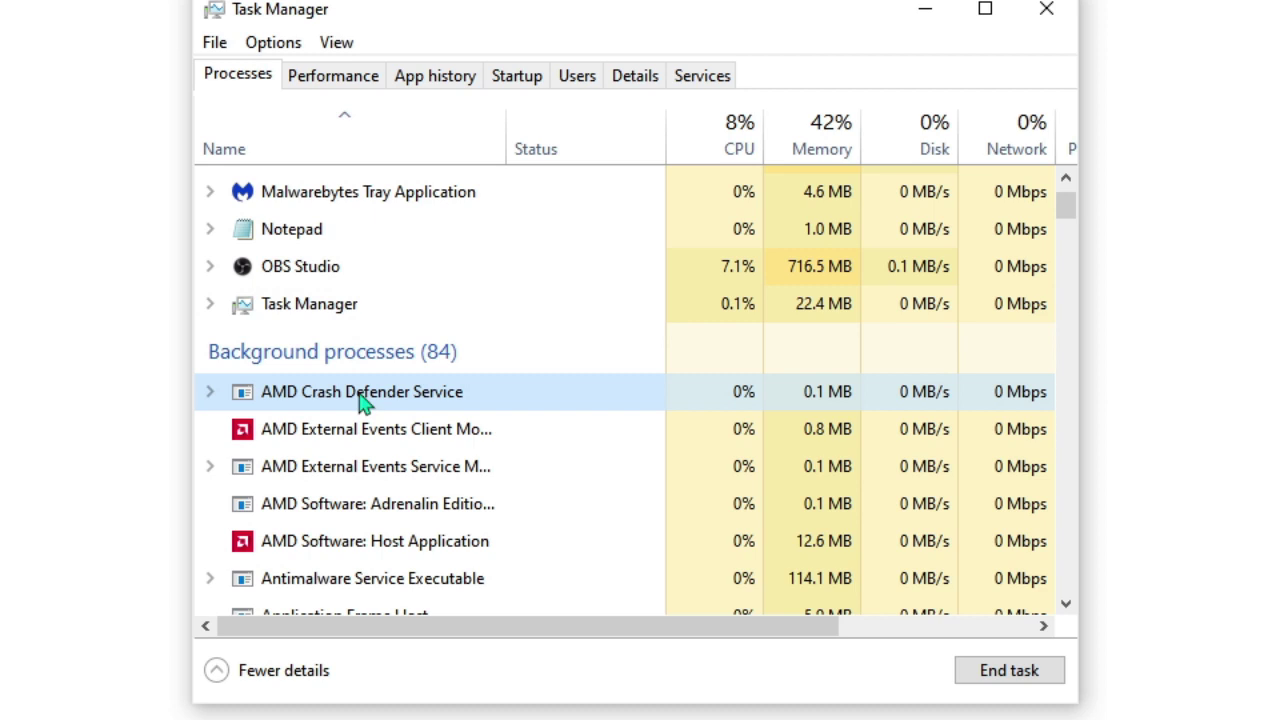
pyautogui.scroll(-6, 362, 395)
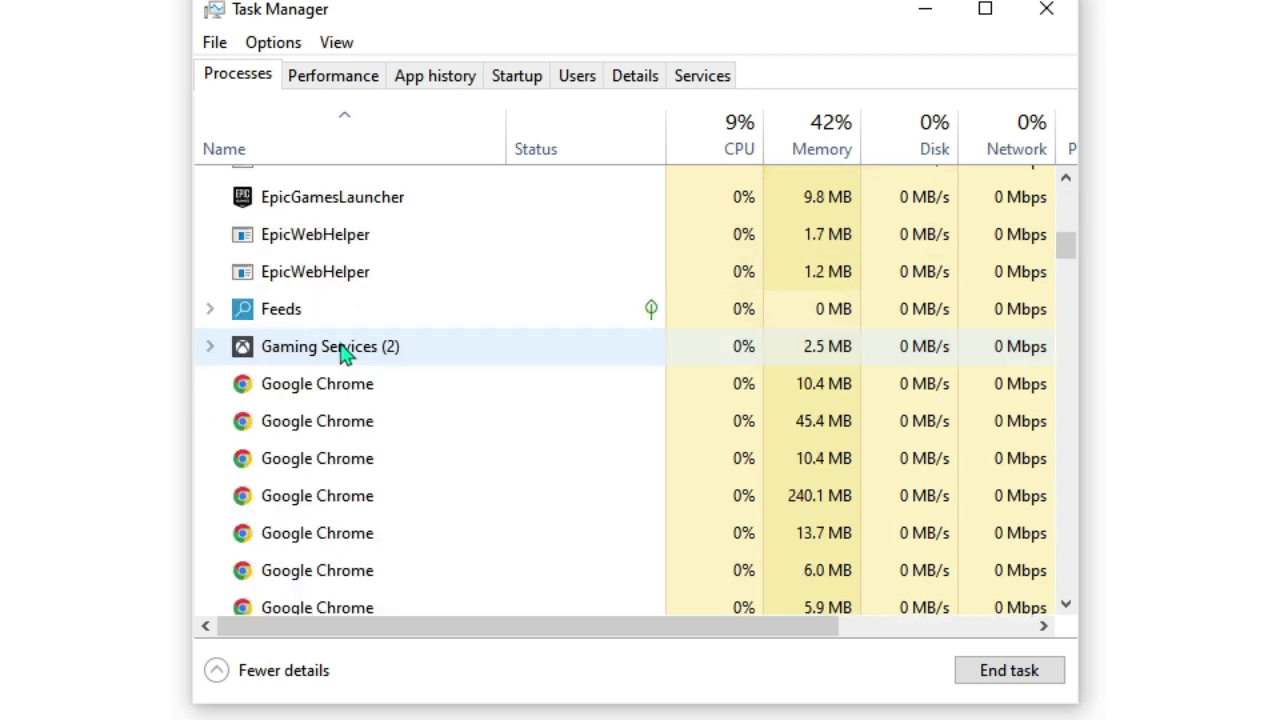
pyautogui.click(438, 352)
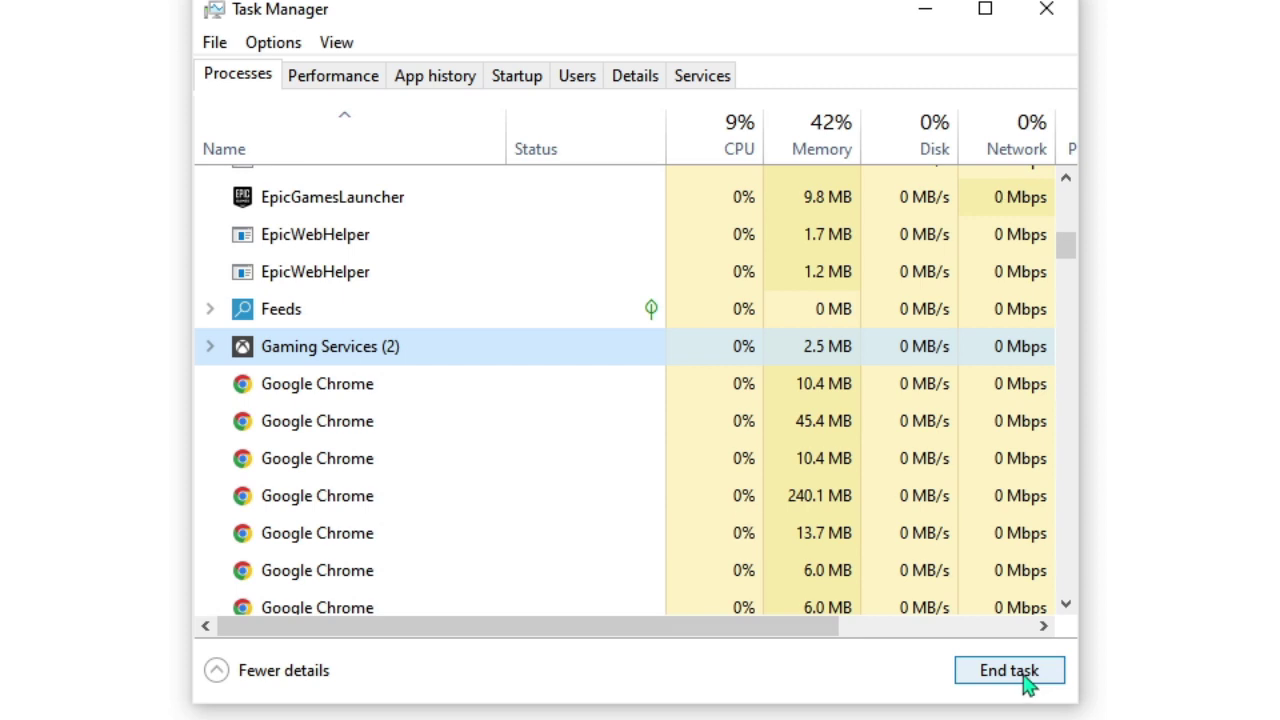
pyautogui.scroll(-1, 470, 397)
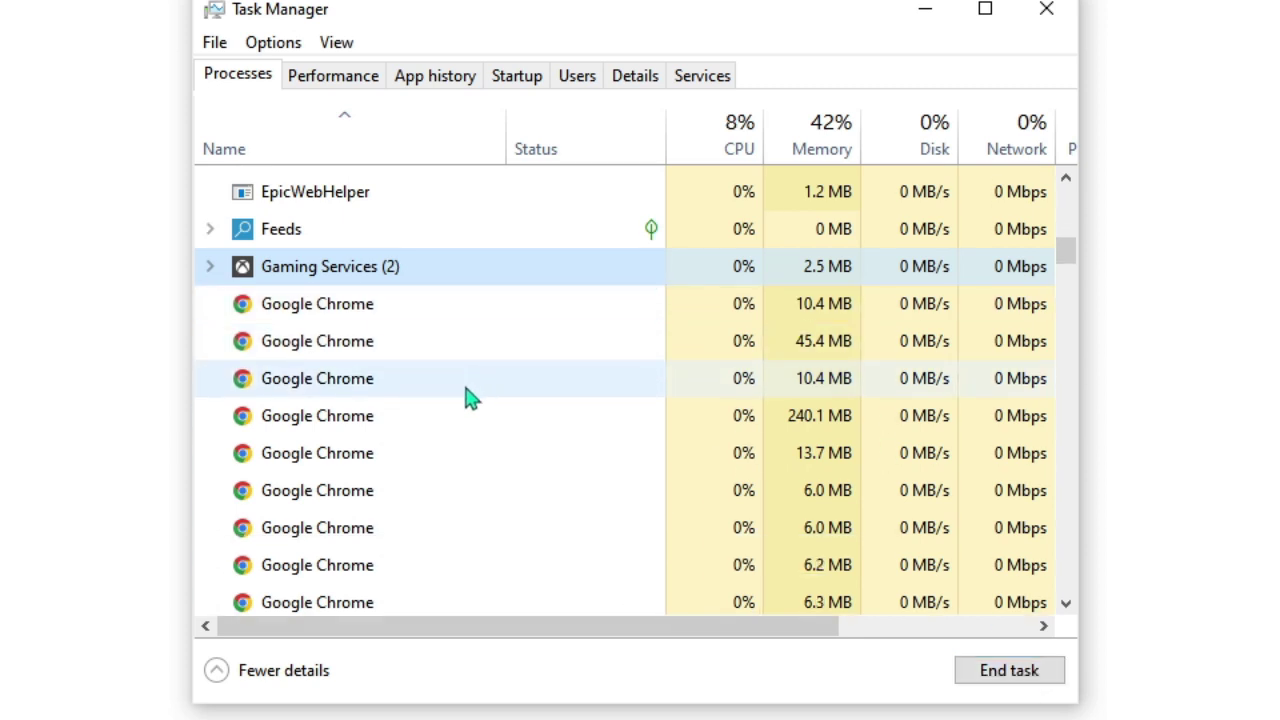
pyautogui.scroll(-6, 470, 397)
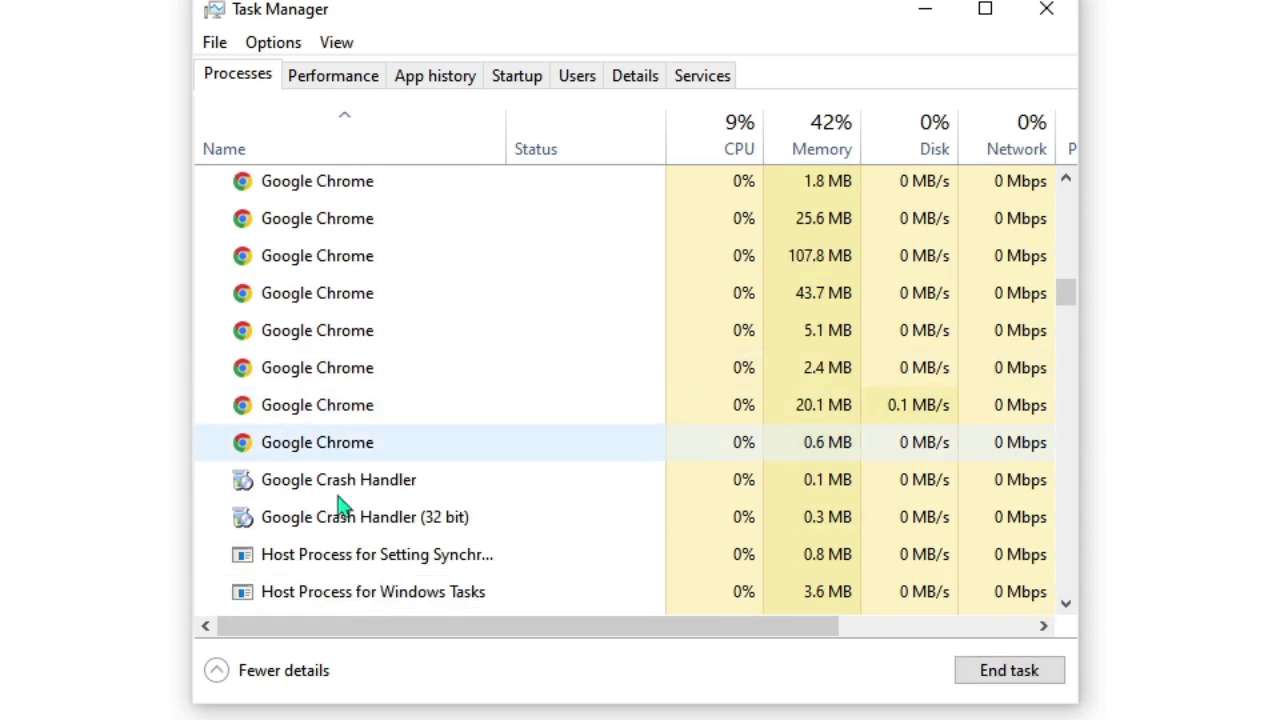
pyautogui.scroll(-5, 380, 500)
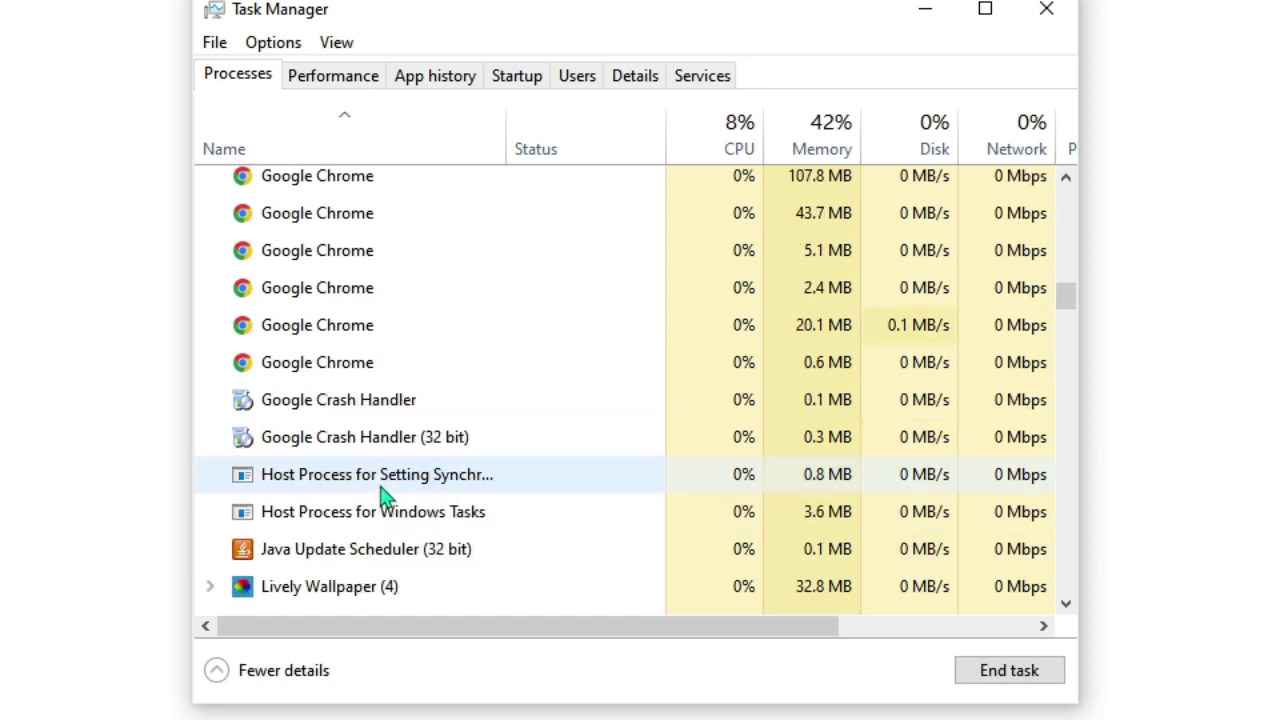
pyautogui.scroll(-4, 370, 450)
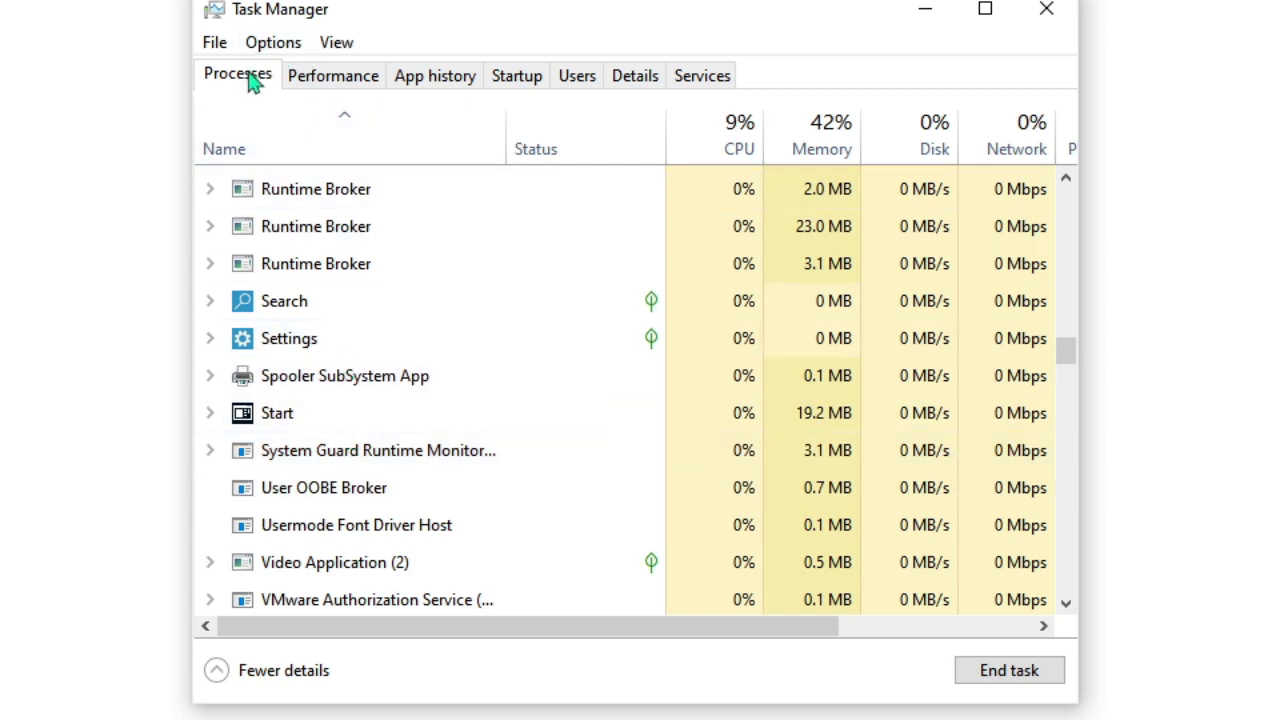
# - Review startup entries such as EpicGamesLauncher and GitHub Update, then close Task Manager
pyautogui.click(522, 92)
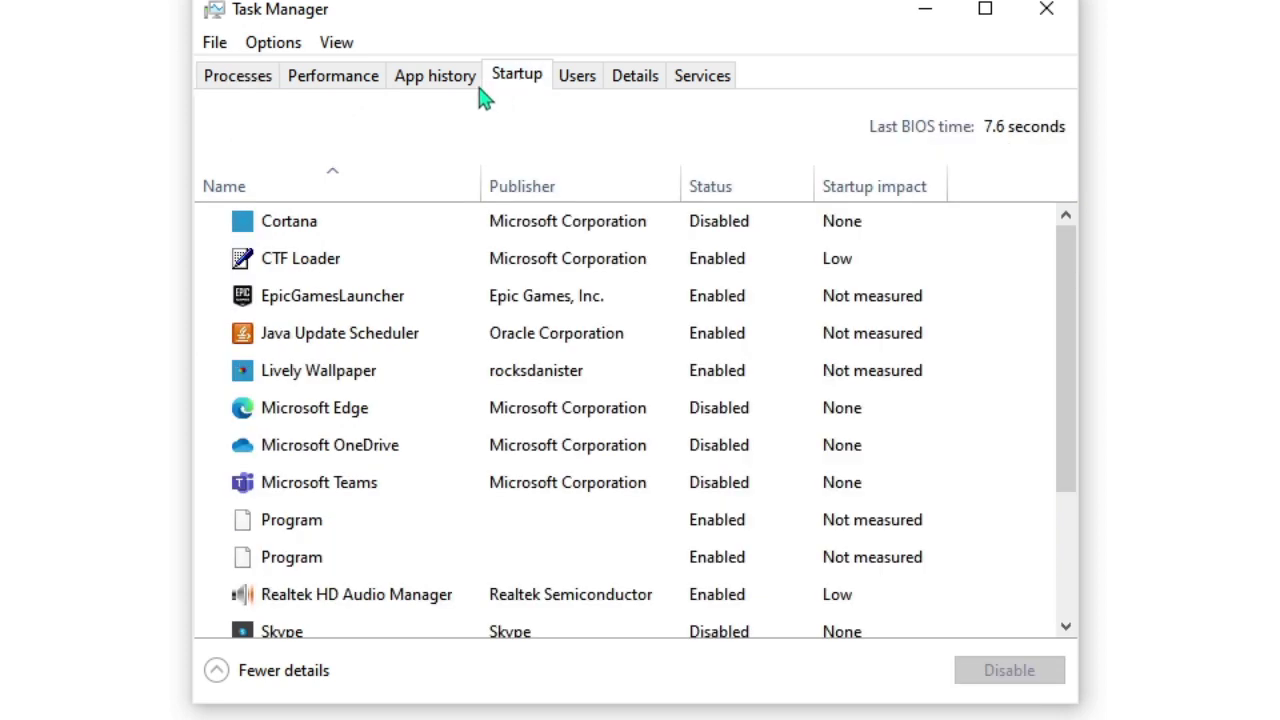
pyautogui.click(290, 298)
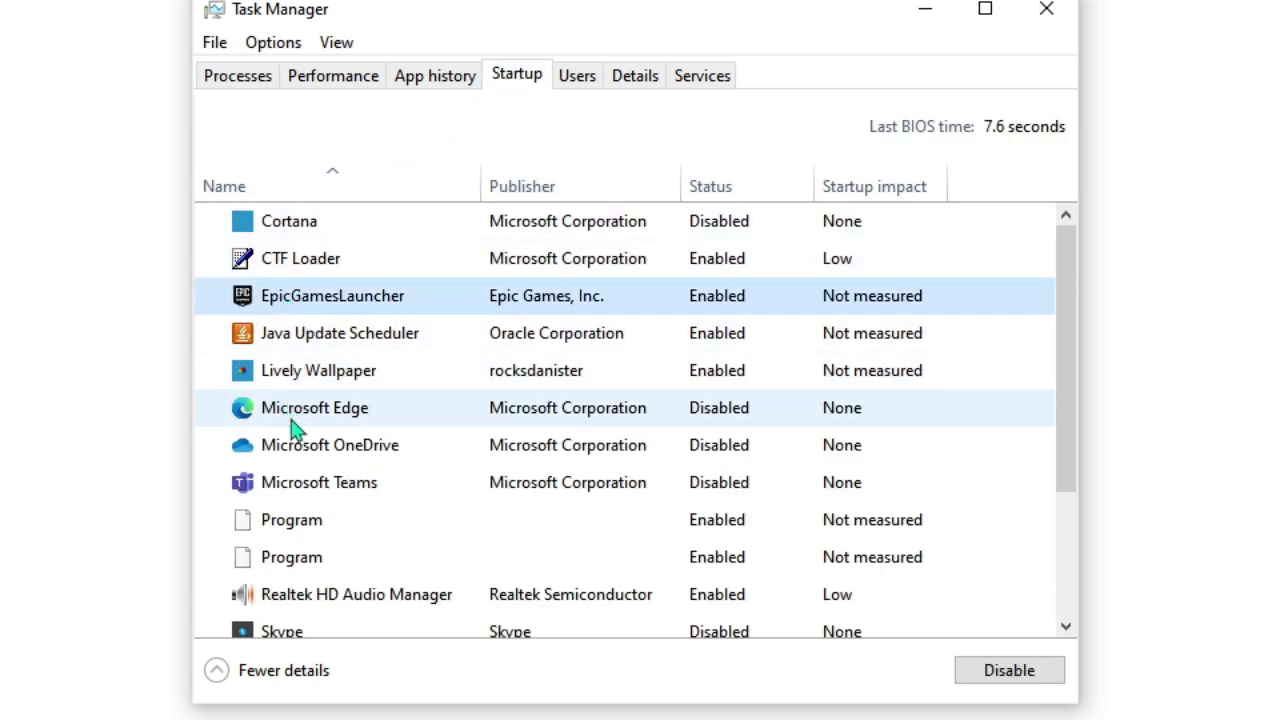
pyautogui.scroll(-2, 297, 428)
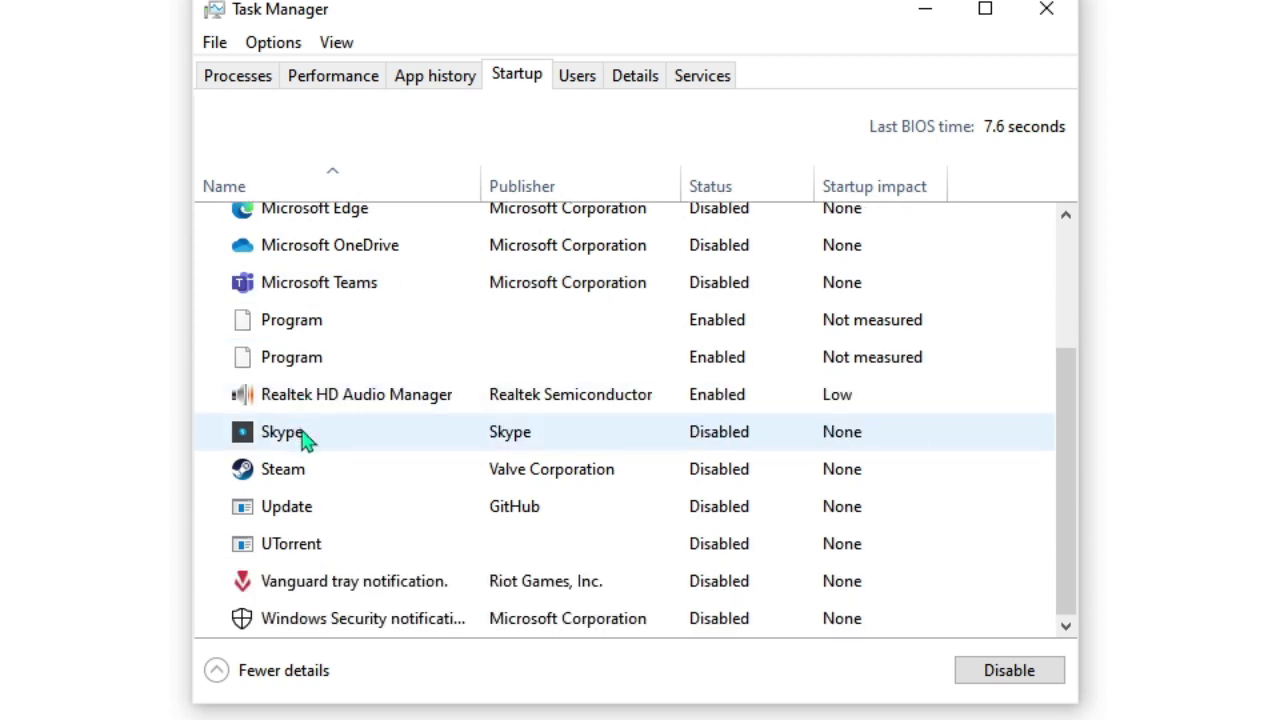
pyautogui.click(304, 513)
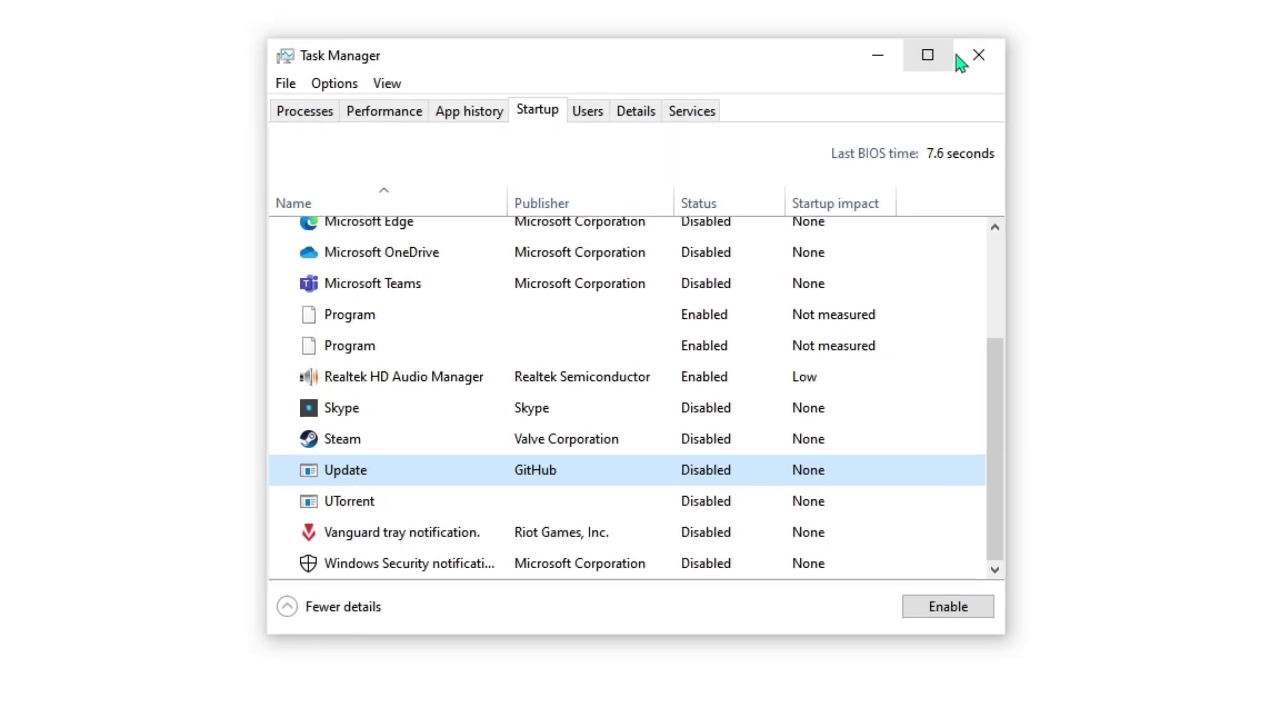
pyautogui.click(976, 56)
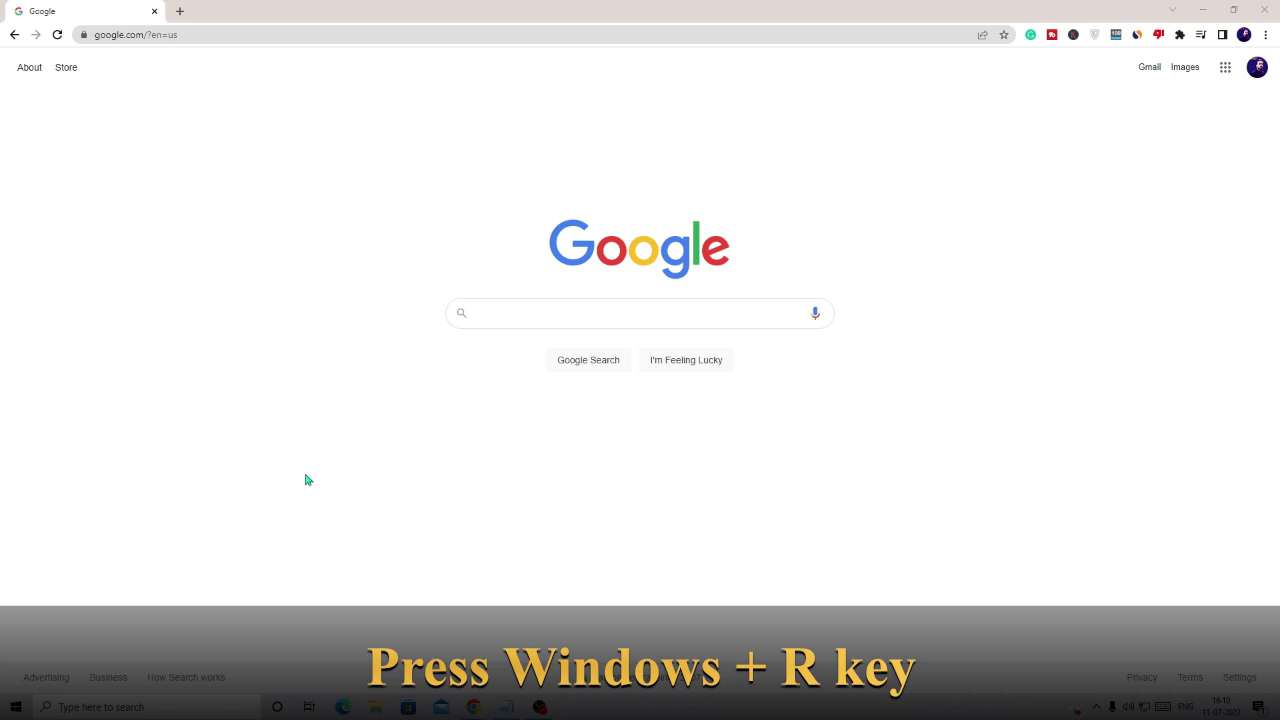
# - Run ncpa.cpl from the Run dialog to open Network Connections
pyautogui.press('super+r')
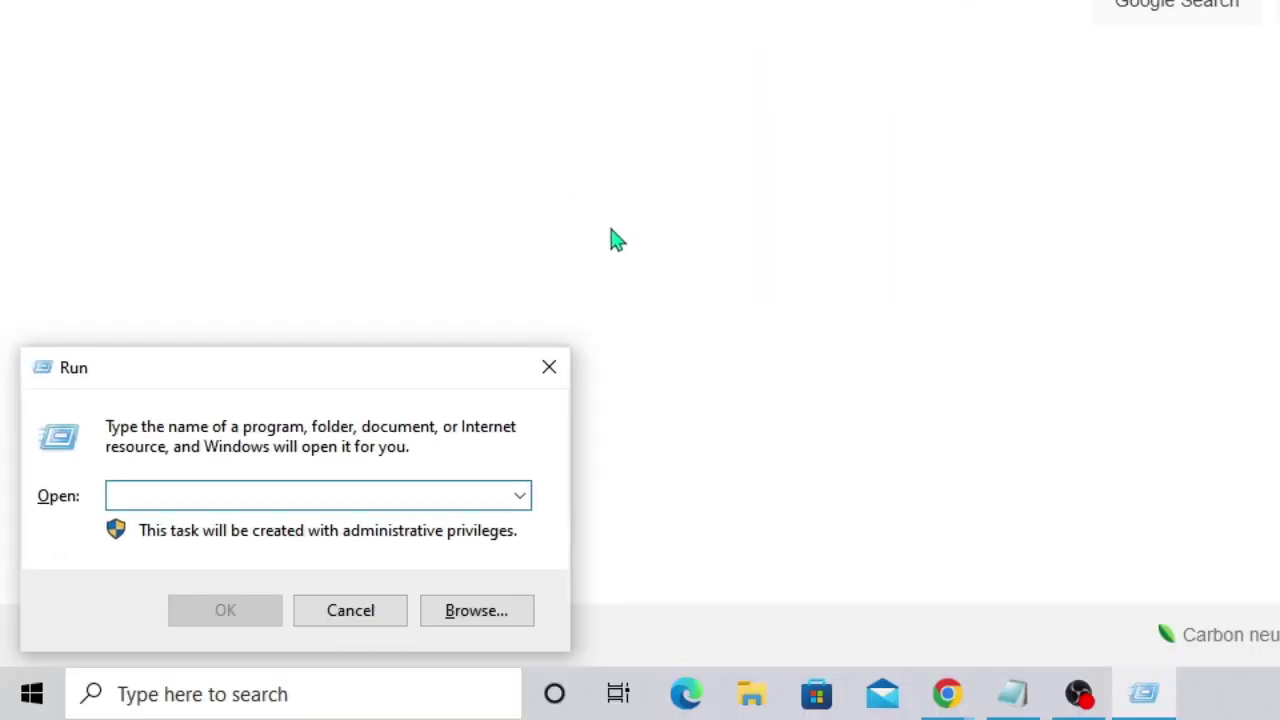
pyautogui.write('ncpa.c')
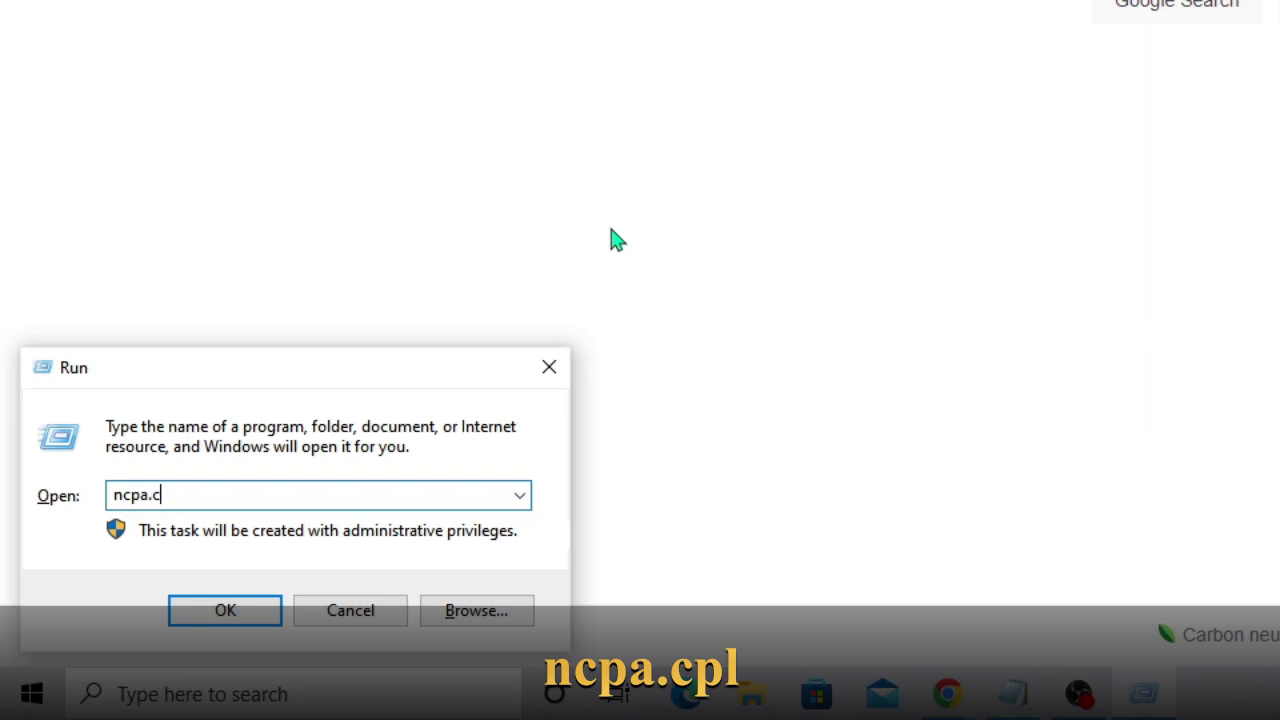
pyautogui.write('pl')
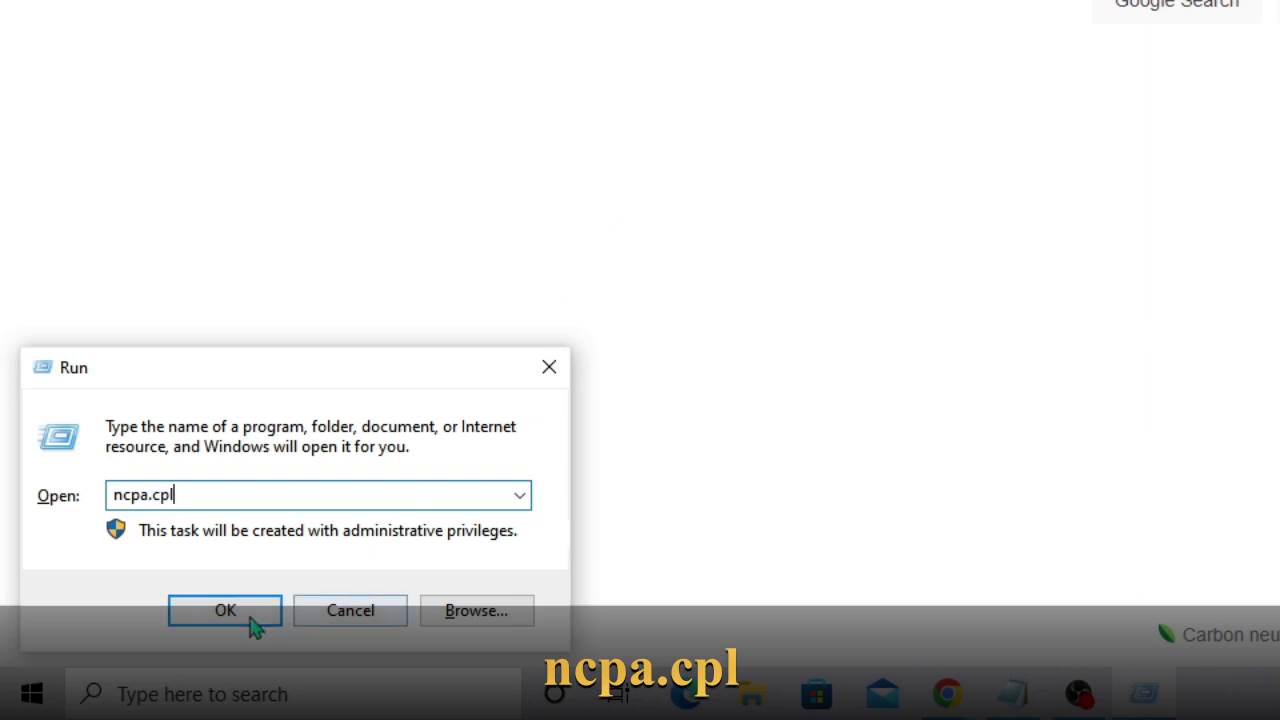
pyautogui.click(250, 620)
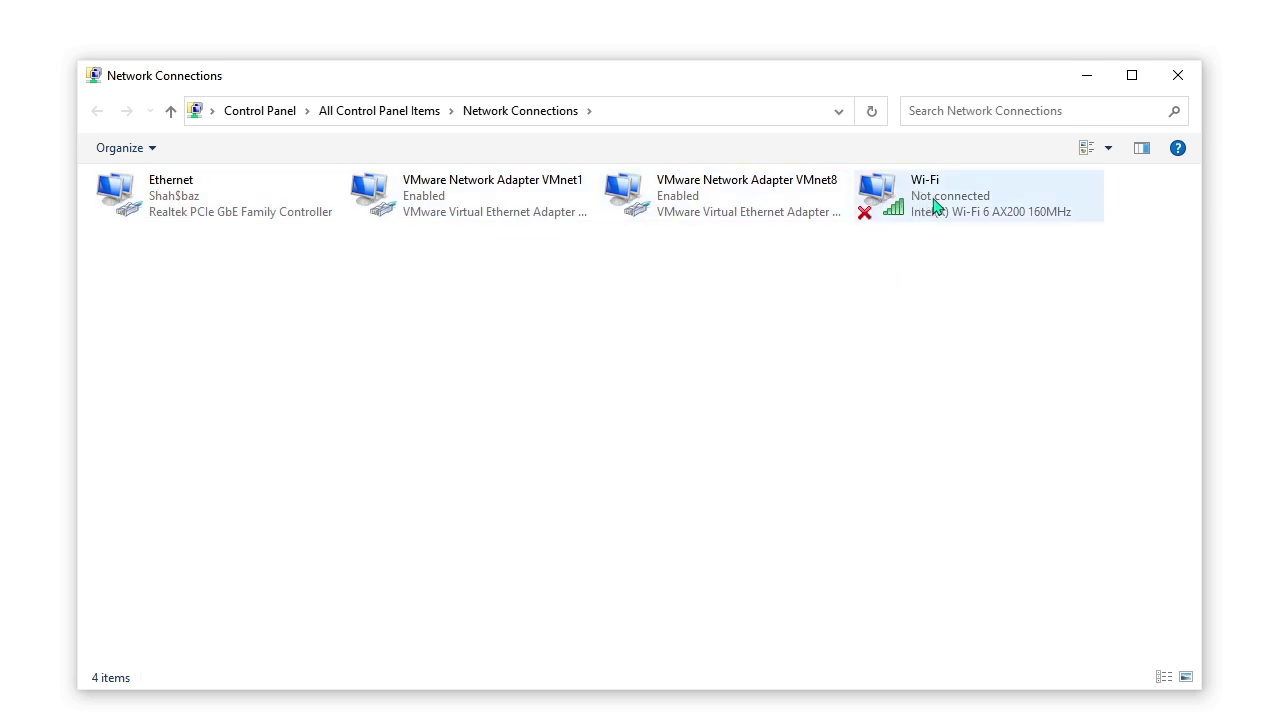
# - Open the Ethernet adapter's Properties after glancing at the Wi-Fi adapter's options
pyautogui.click(933, 205)
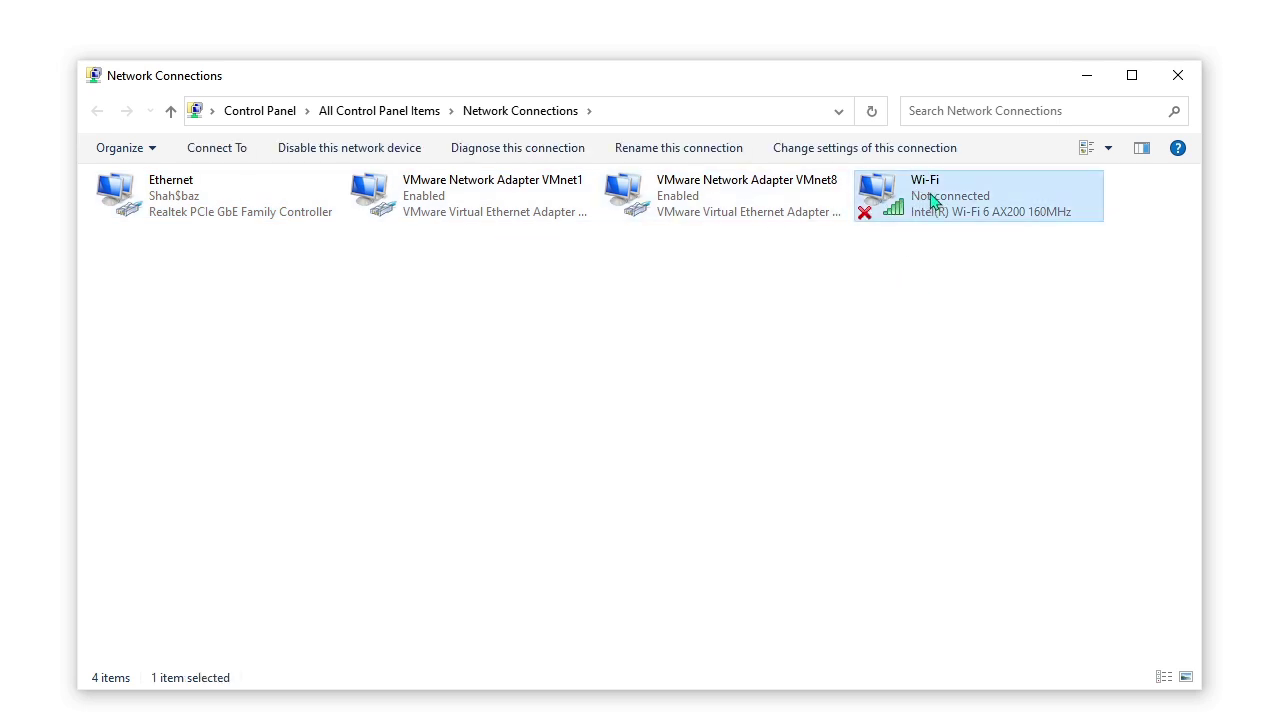
pyautogui.rightClick(930, 195)
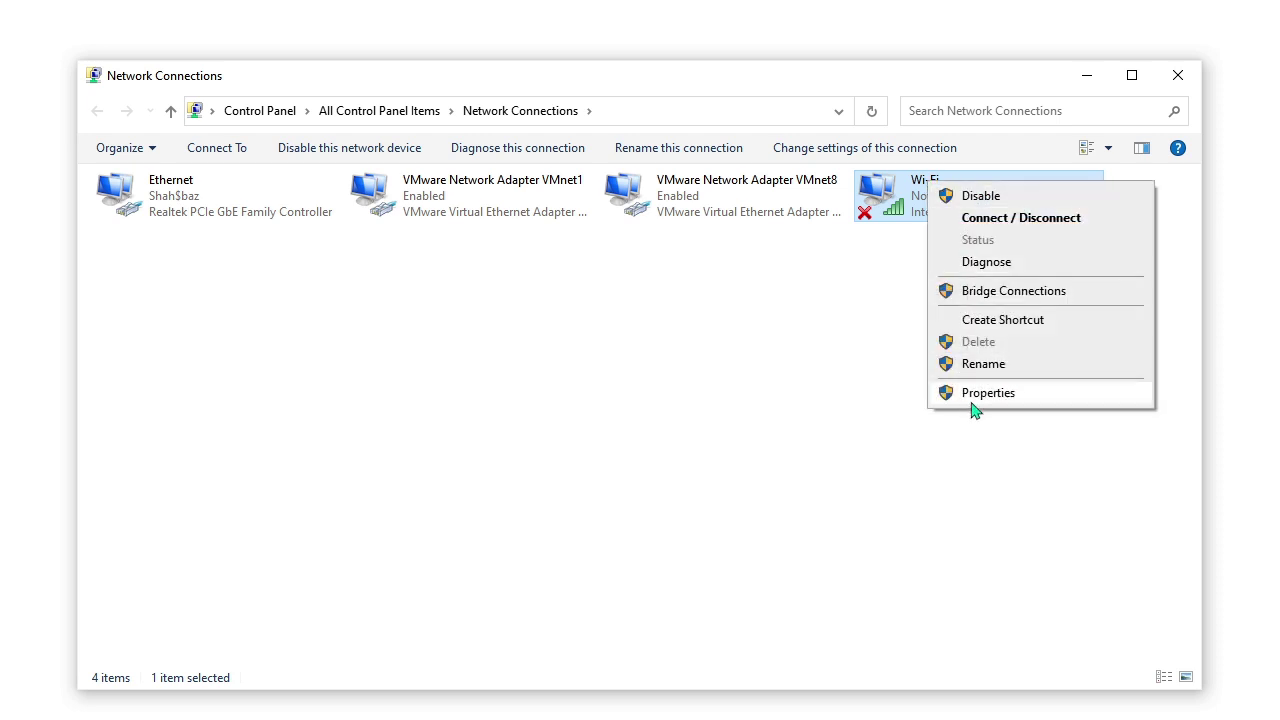
pyautogui.click(153, 240)
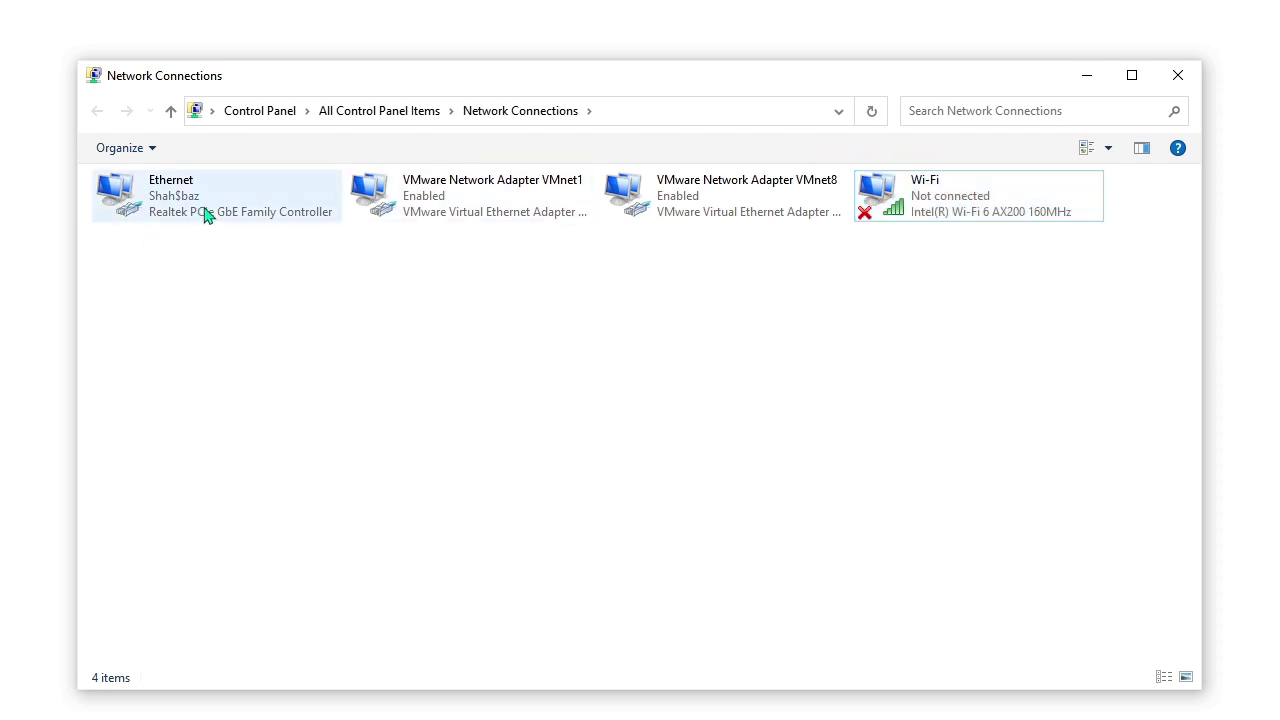
pyautogui.click(203, 211)
pyautogui.rightClick(199, 199)
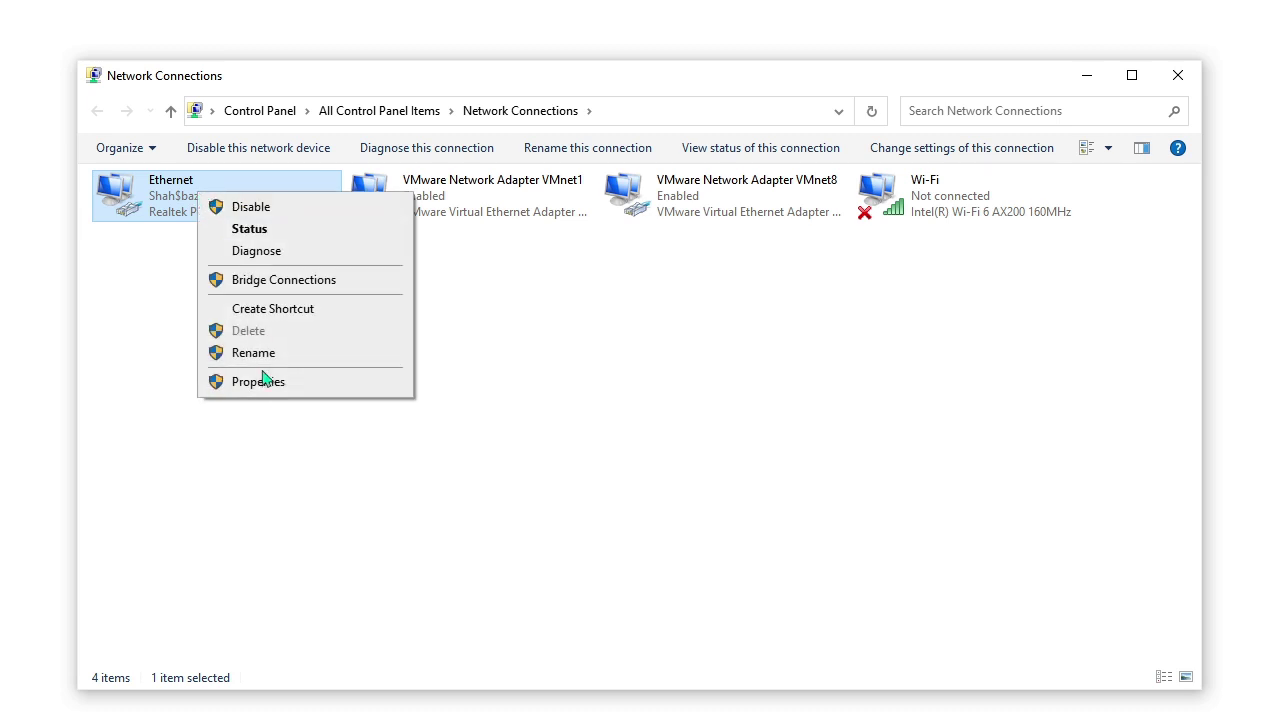
pyautogui.click(268, 383)
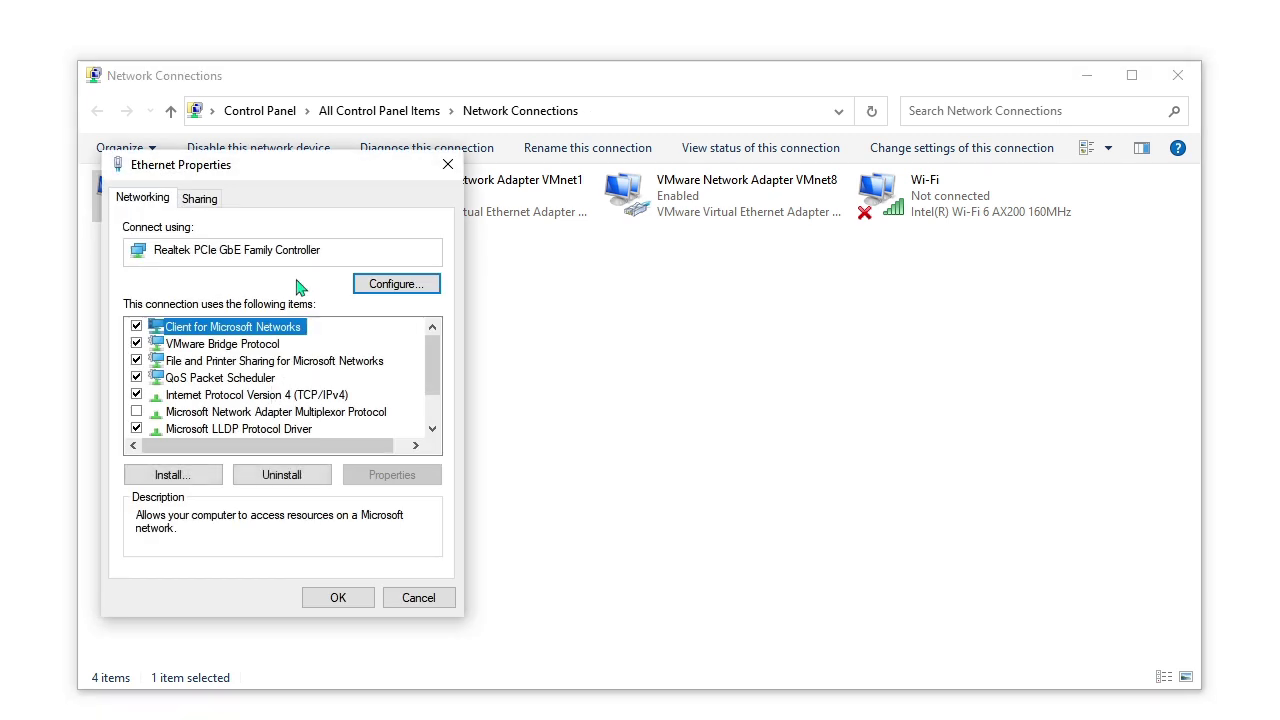
pyautogui.moveTo(307, 178); pyautogui.dragTo(577, 168)
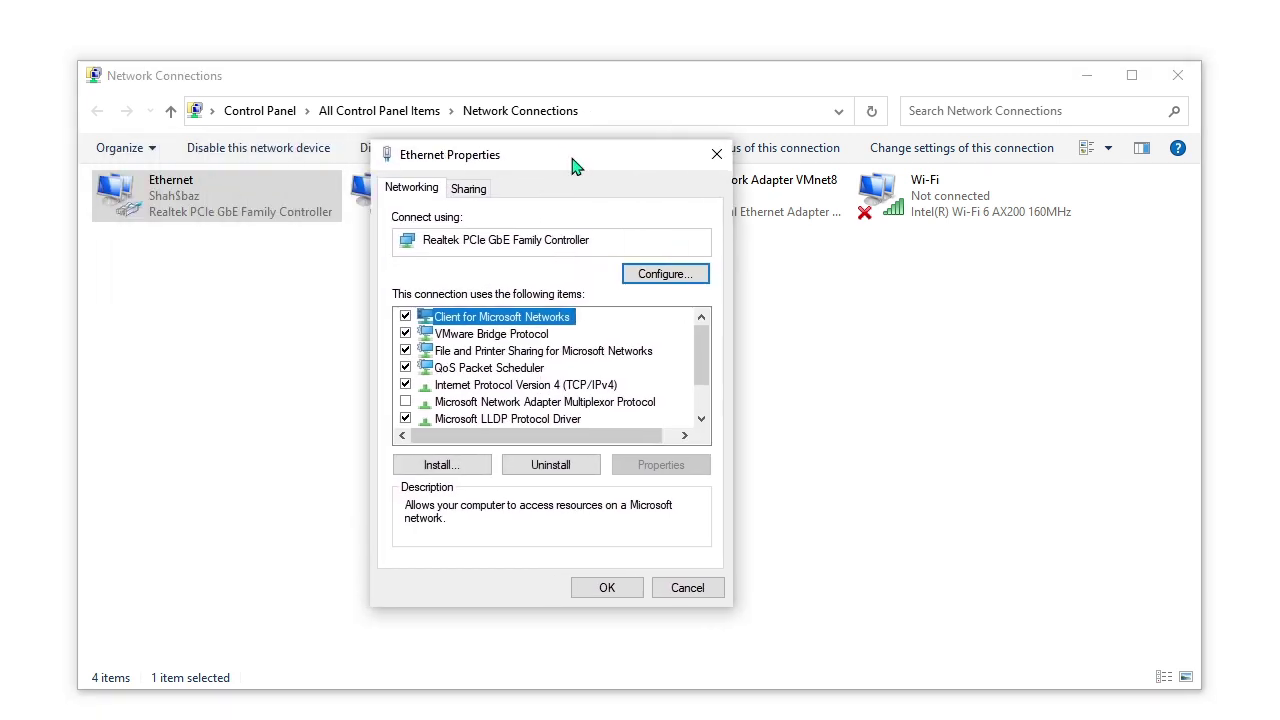
# - Confirm Ethernet IPv4 obtains IP and DNS automatically, then close Network Connections
pyautogui.doubleClick(540, 385)
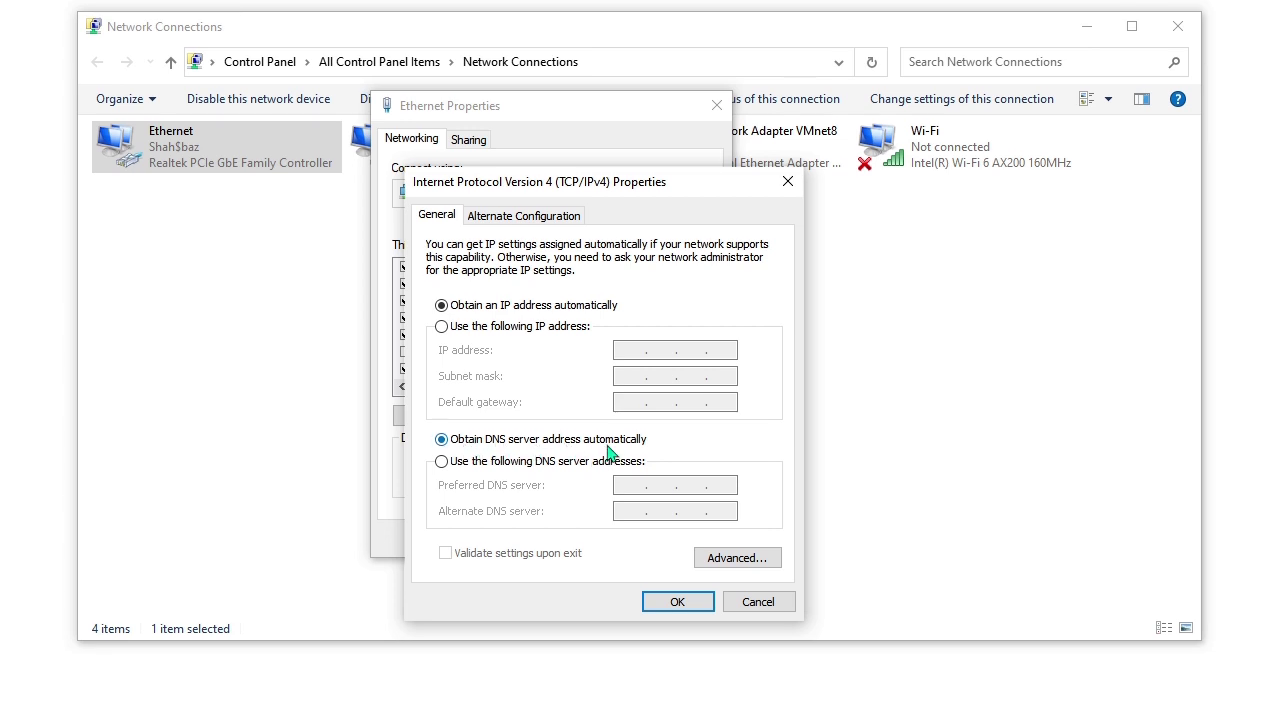
pyautogui.click(676, 652)
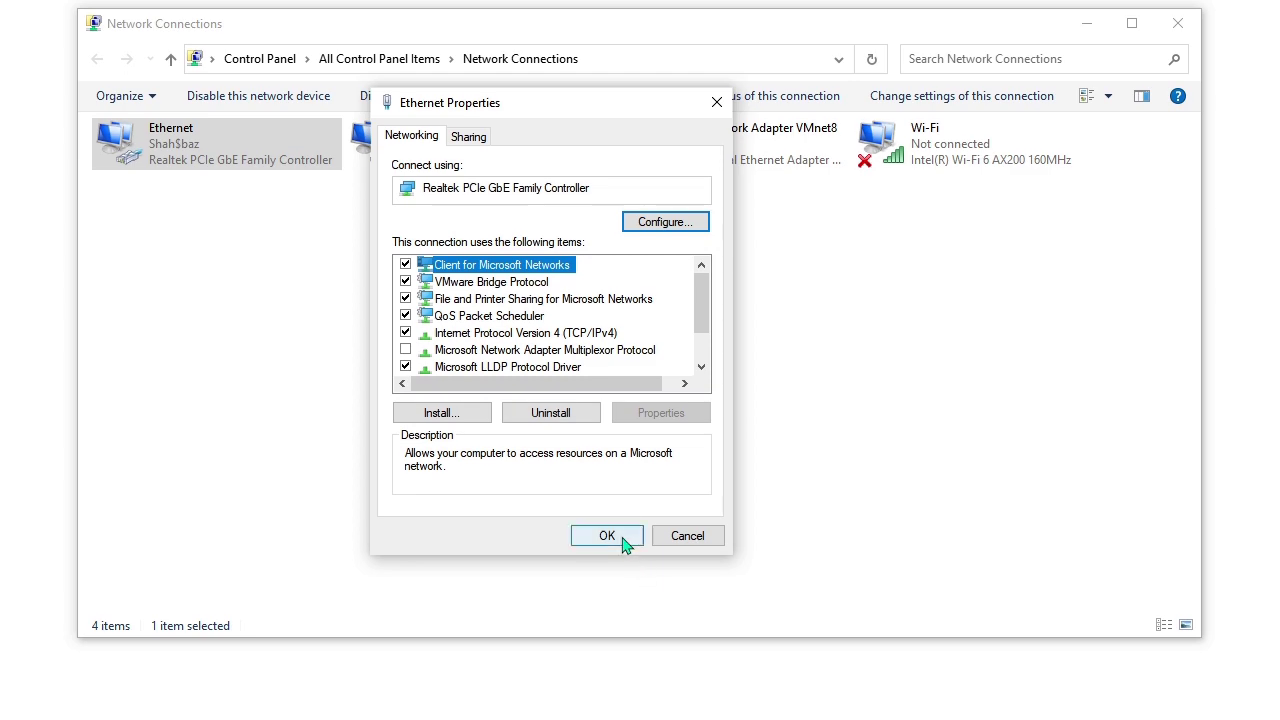
pyautogui.click(607, 540)
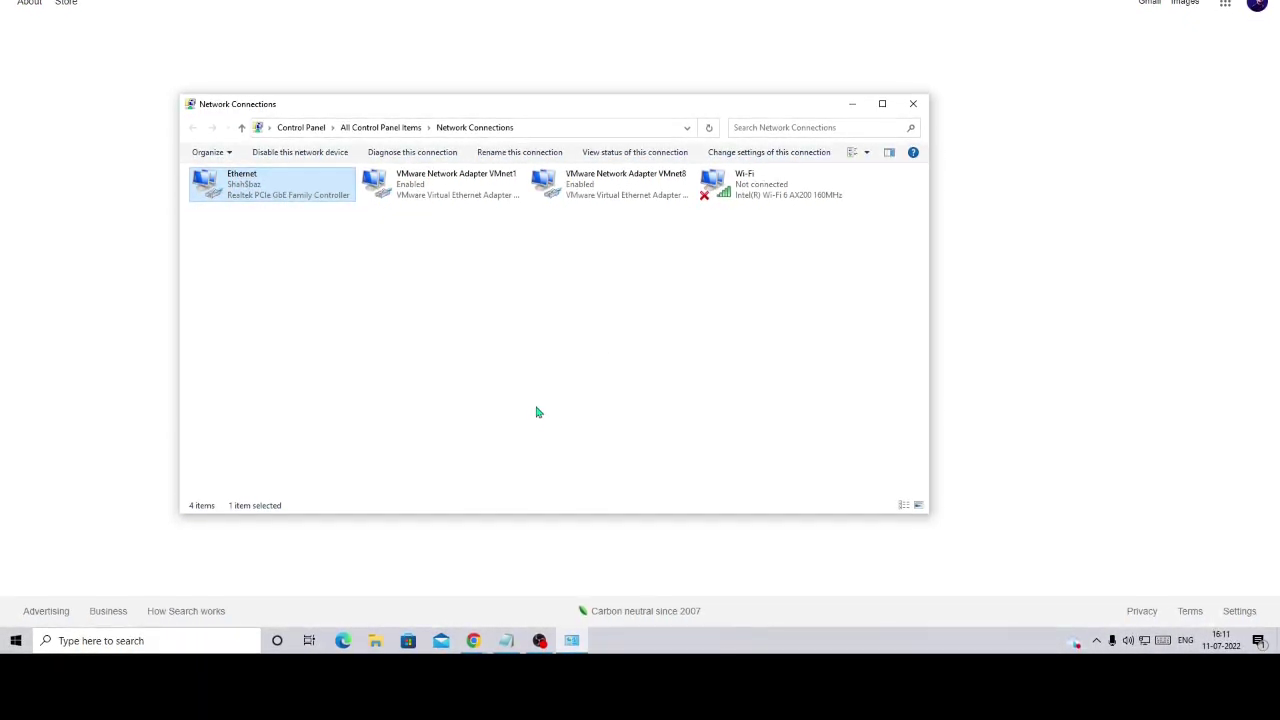
pyautogui.click(913, 104)
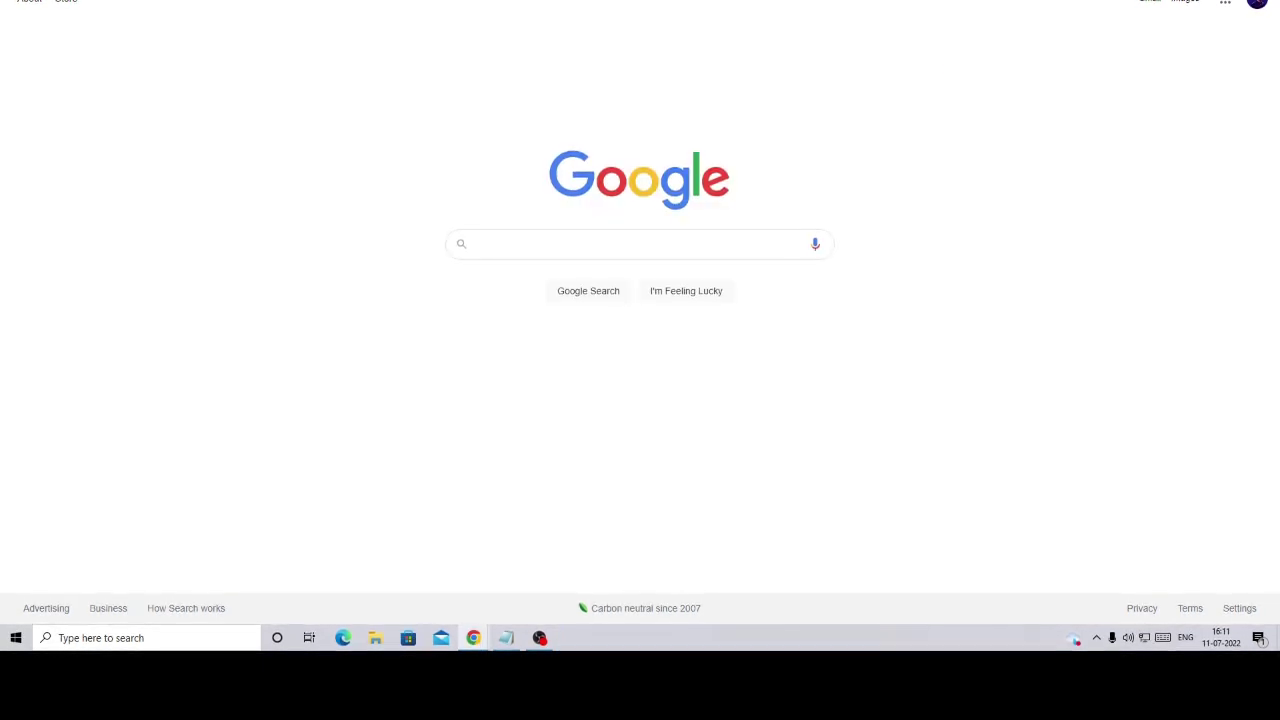
pyautogui.hotkey('alt', 'F4')
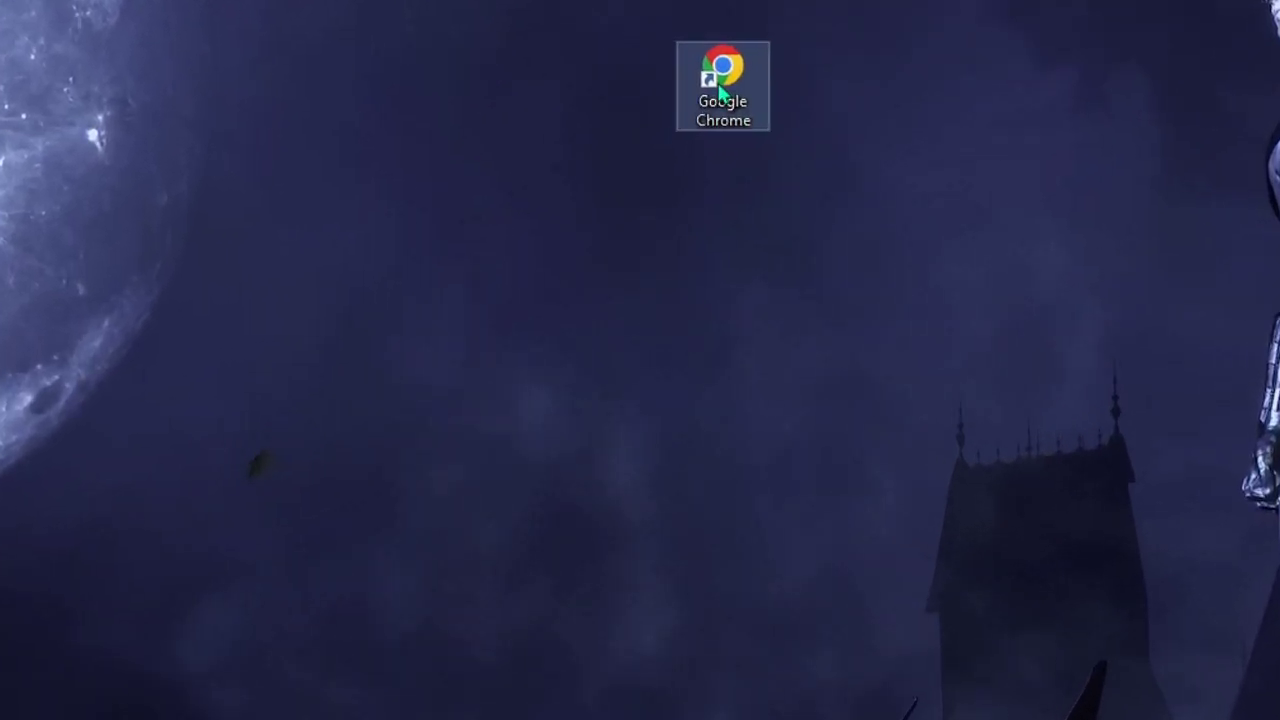
pyautogui.click(696, 162)
pyautogui.rightClick(737, 82)
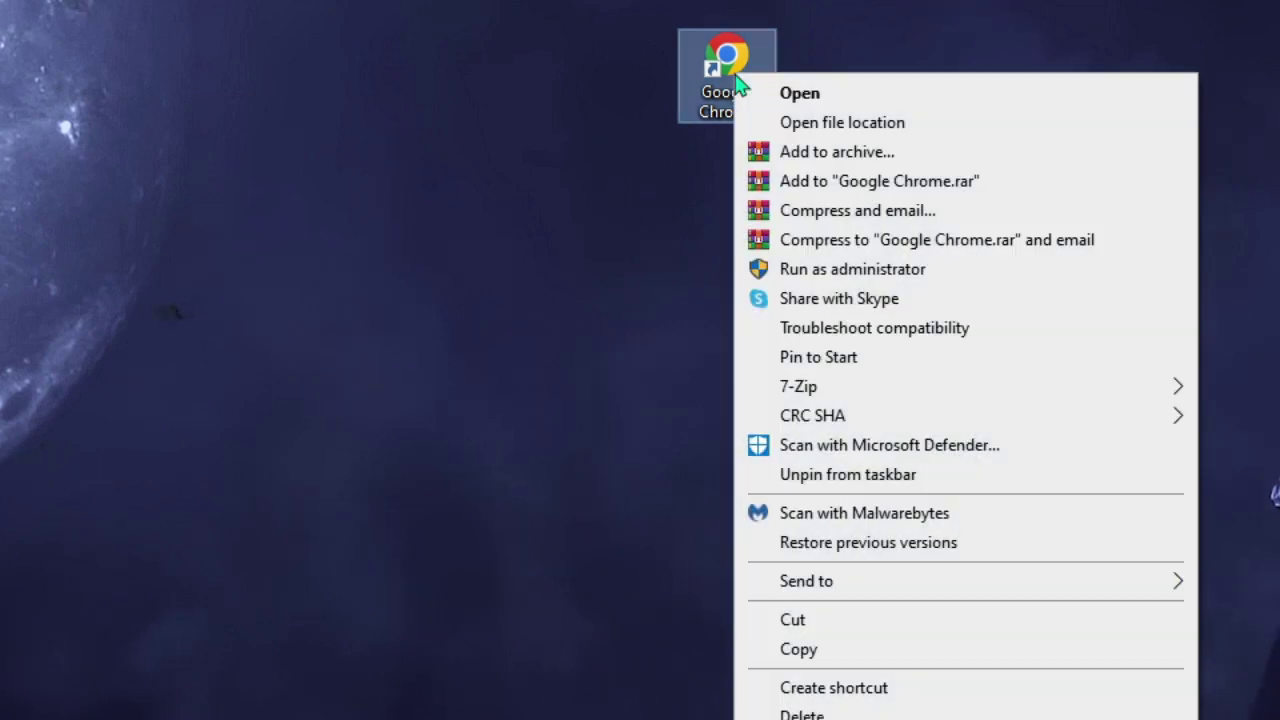
pyautogui.click(810, 719)
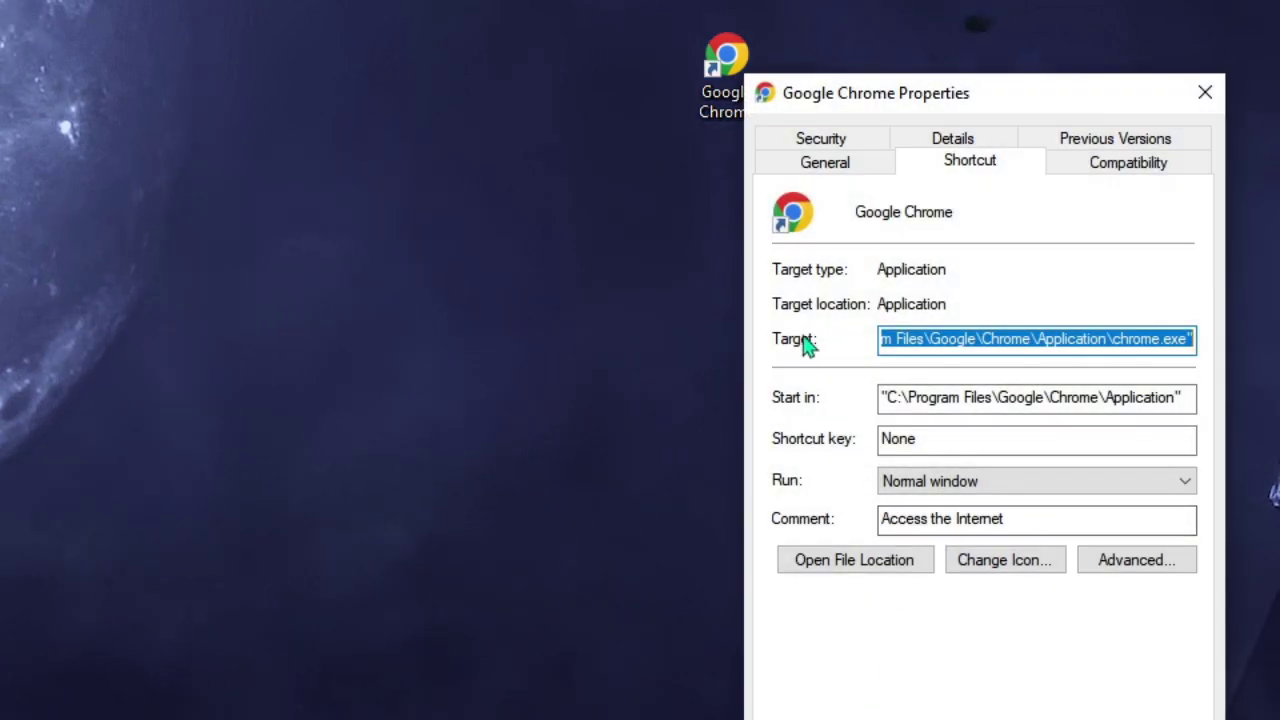
pyautogui.click(900, 340)
pyautogui.moveTo(990, 340); pyautogui.dragTo(1142, 340)
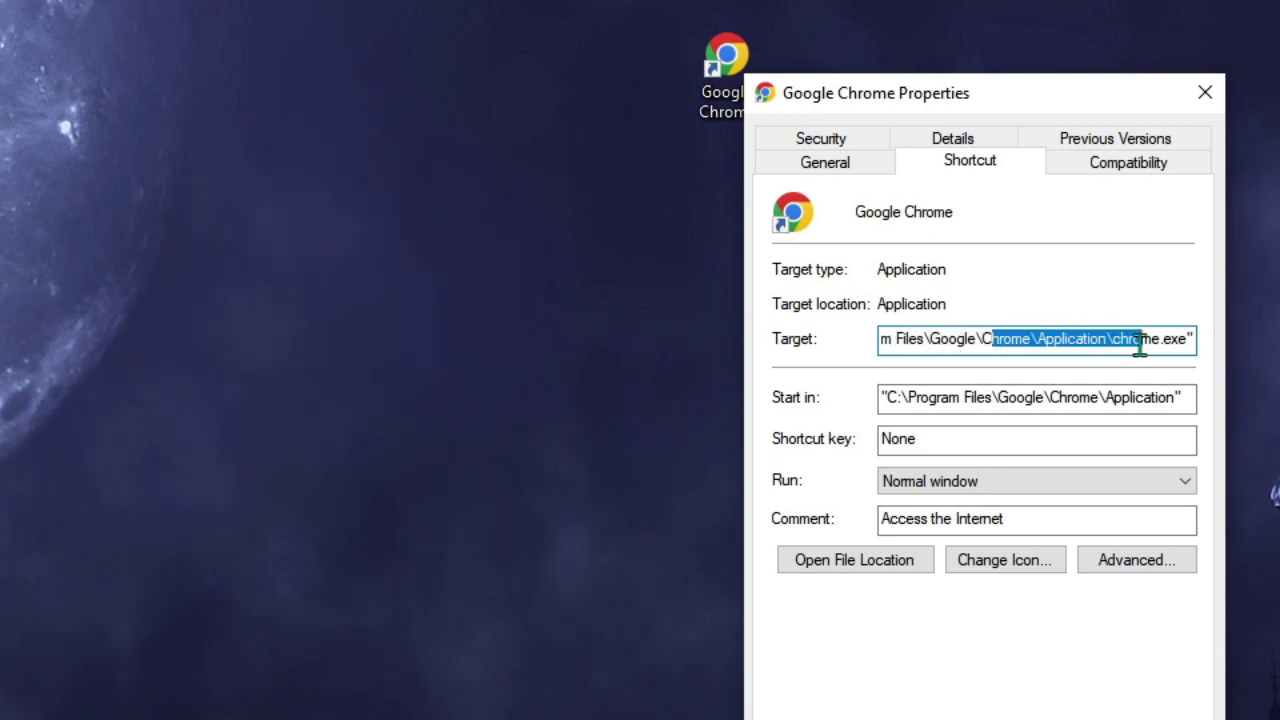
pyautogui.click(1142, 340)
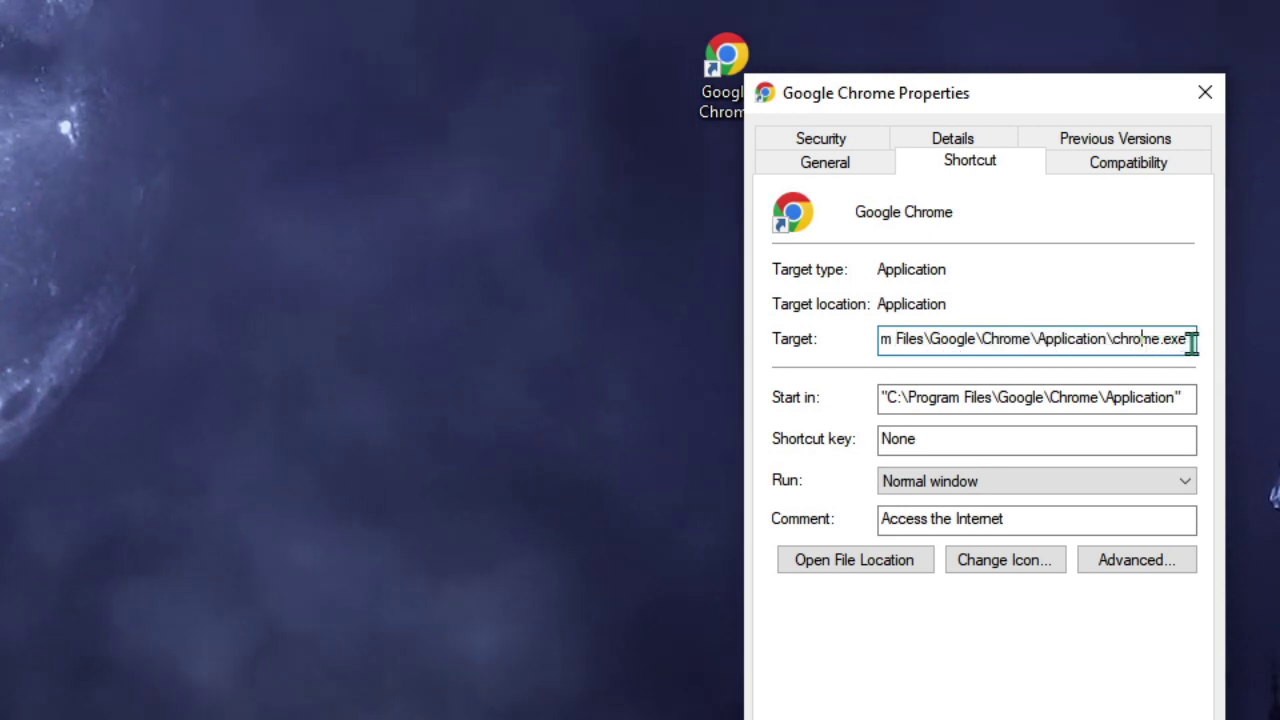
pyautogui.moveTo(1186, 338); pyautogui.dragTo(1118, 352)
pyautogui.click(1143, 340)
pyautogui.click(1181, 340)
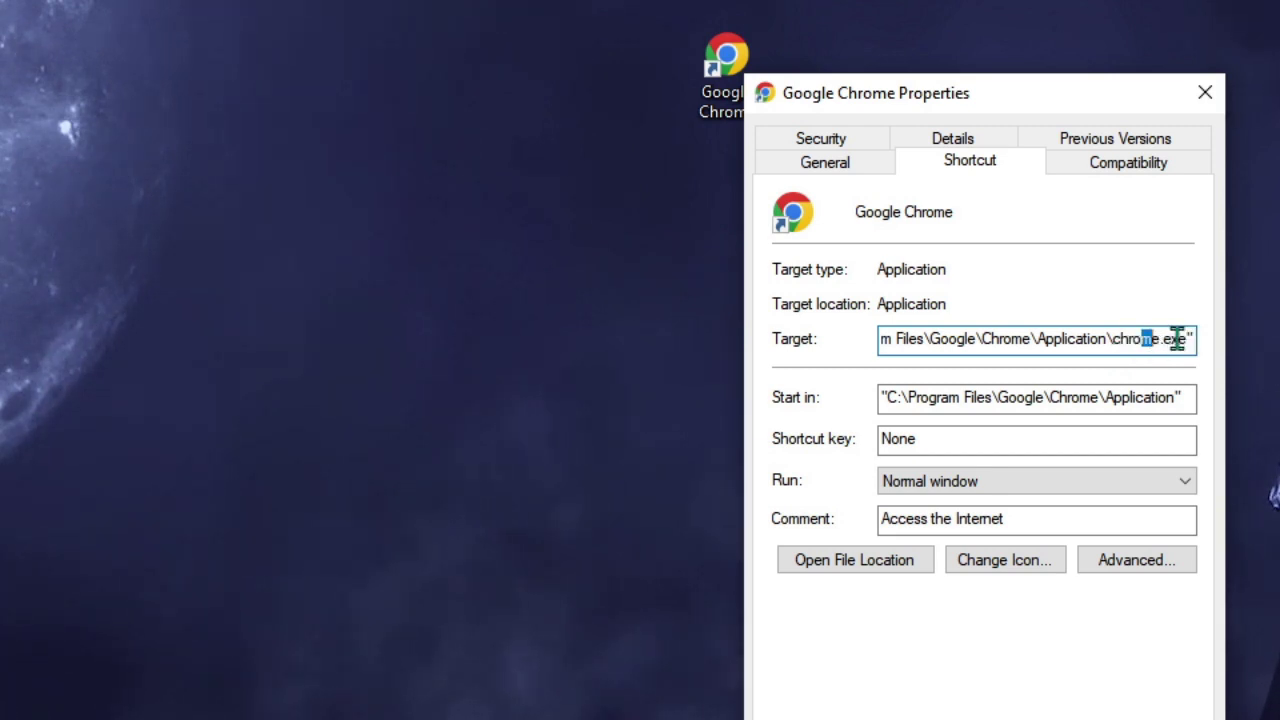
pyautogui.press('End')
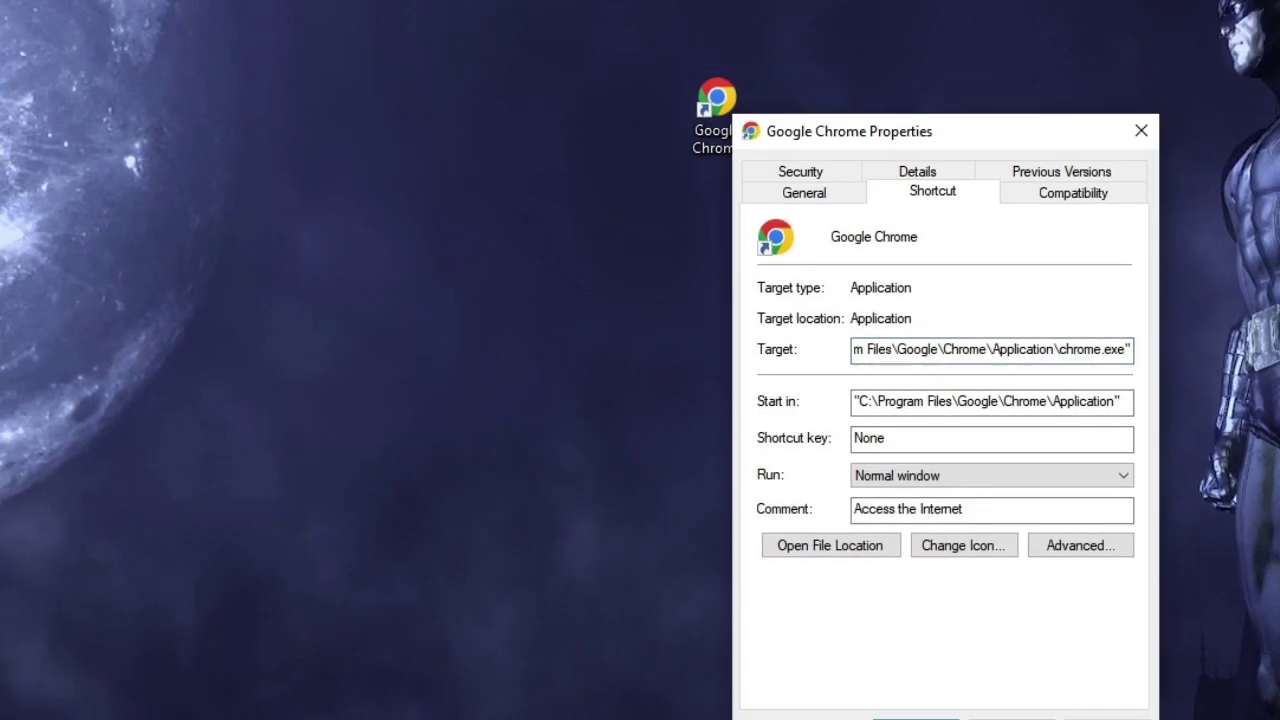
pyautogui.press('Return')
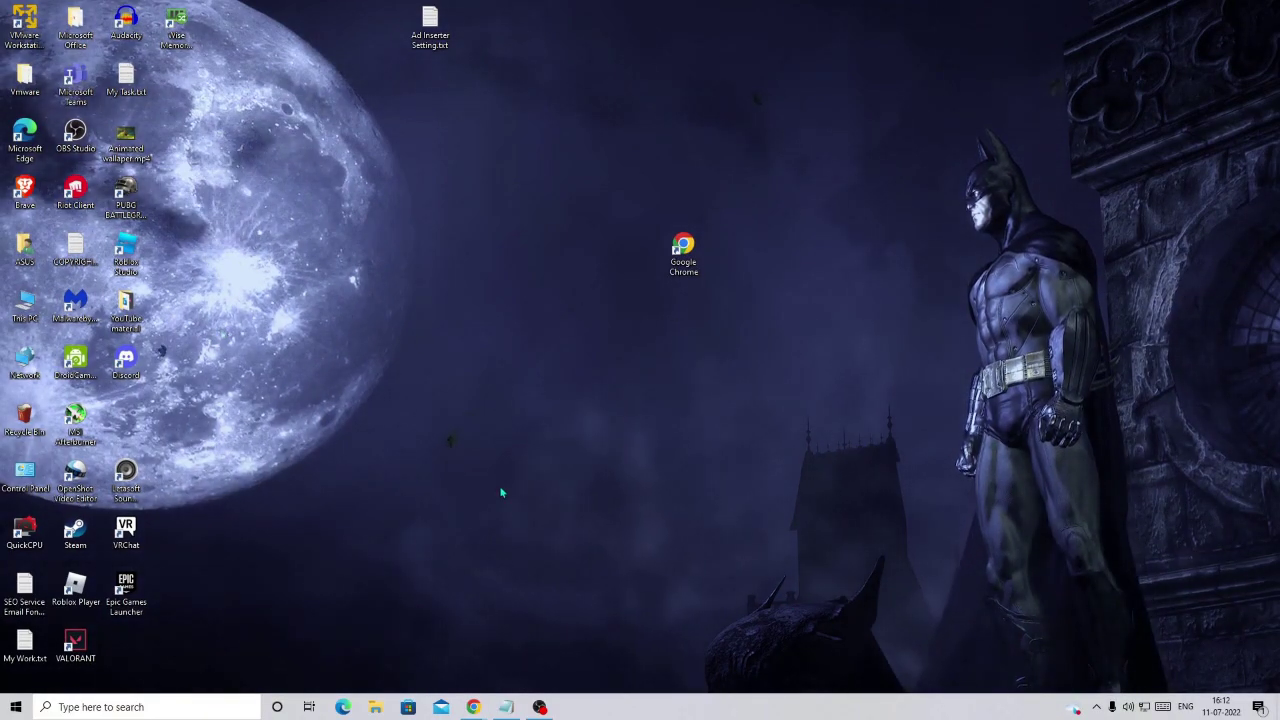
# - Bring Chrome forward and go to Settings > Privacy and security > Clear browsing data
pyautogui.moveTo(473, 707)
pyautogui.click(534, 676)
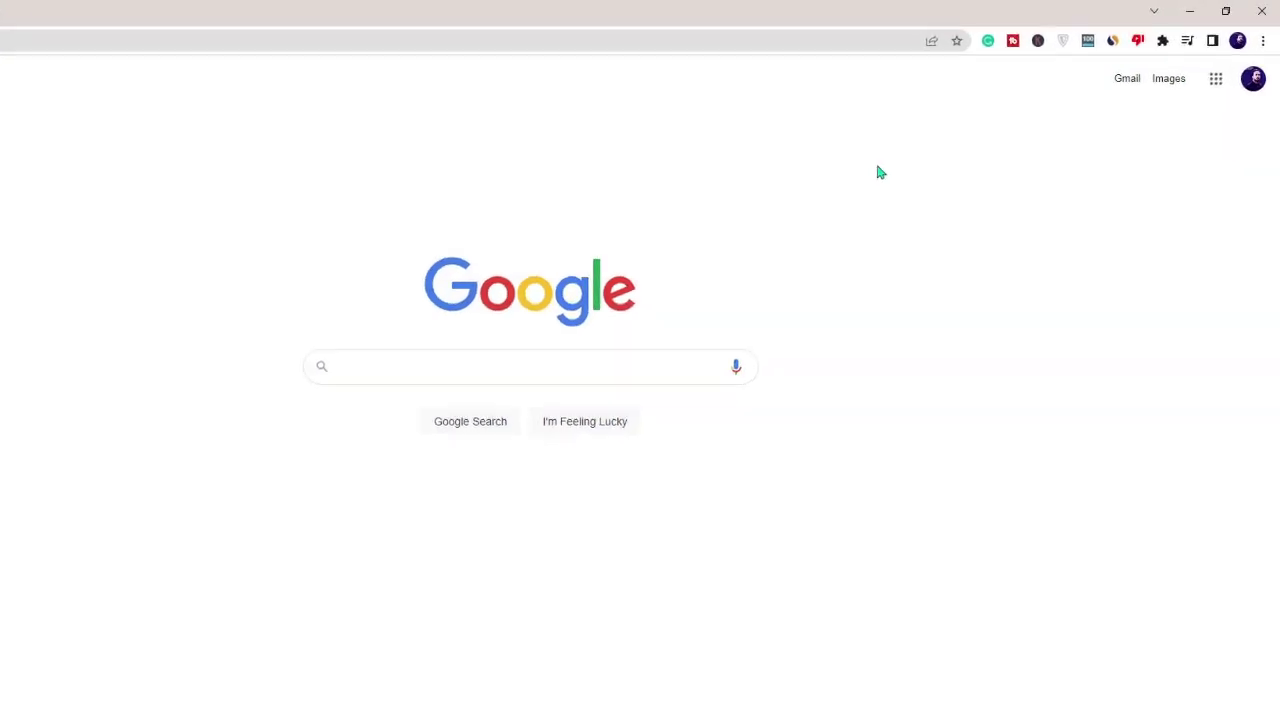
pyautogui.click(1254, 70)
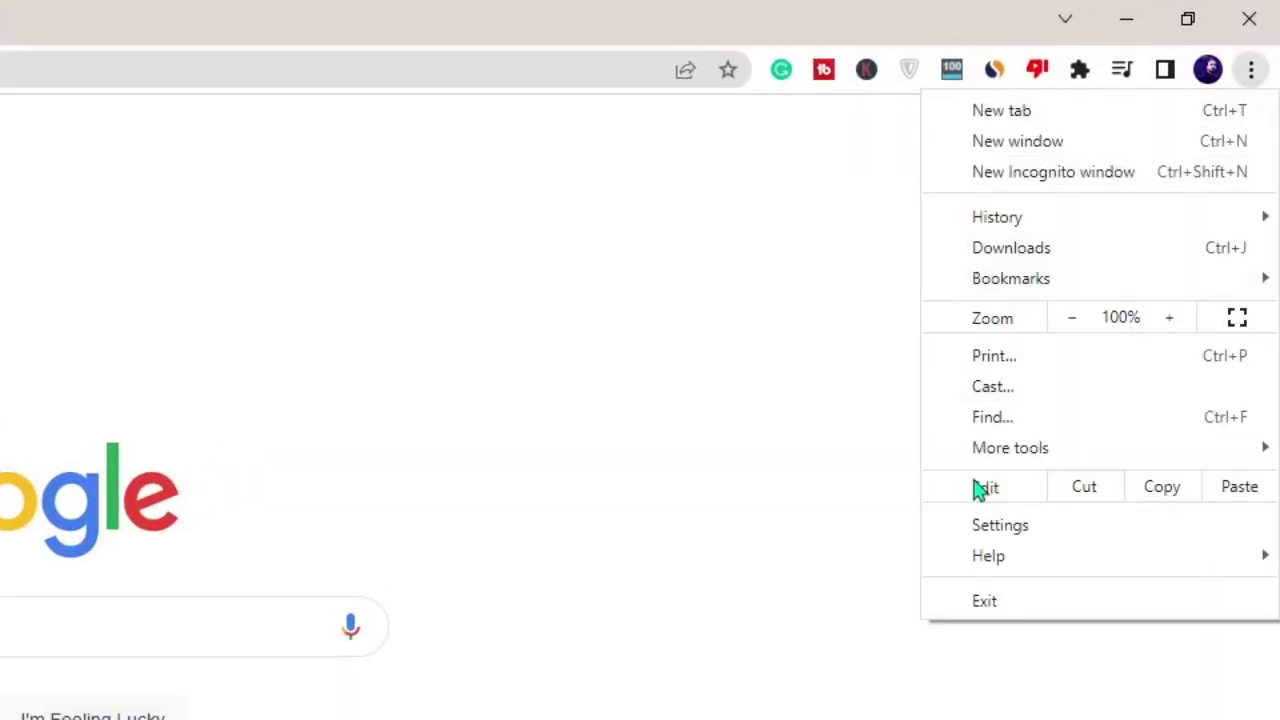
pyautogui.click(1004, 528)
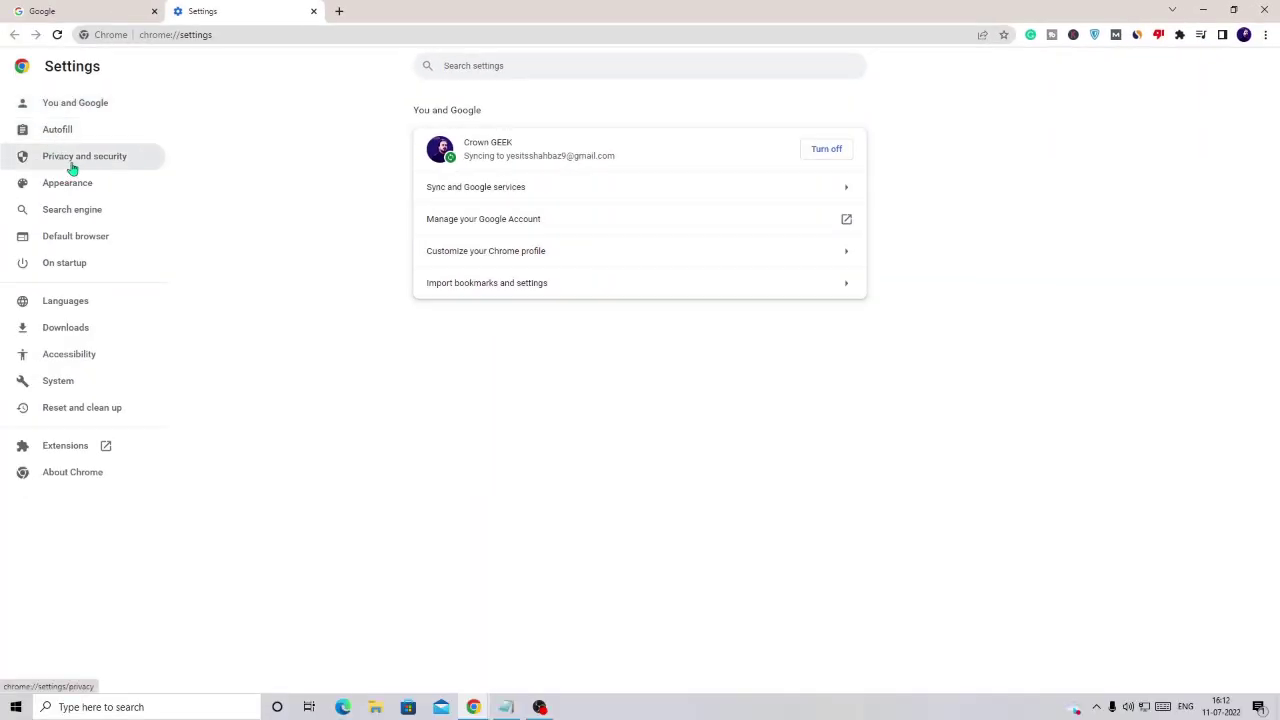
pyautogui.click(73, 165)
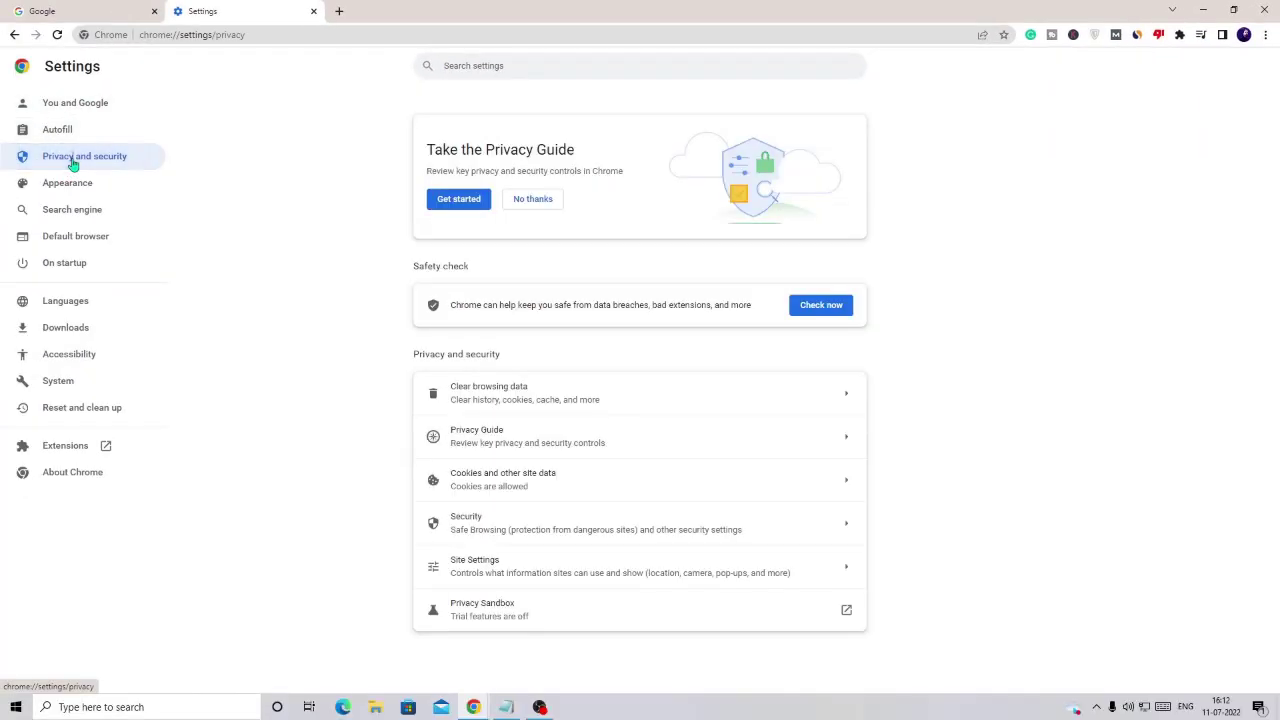
pyautogui.click(554, 406)
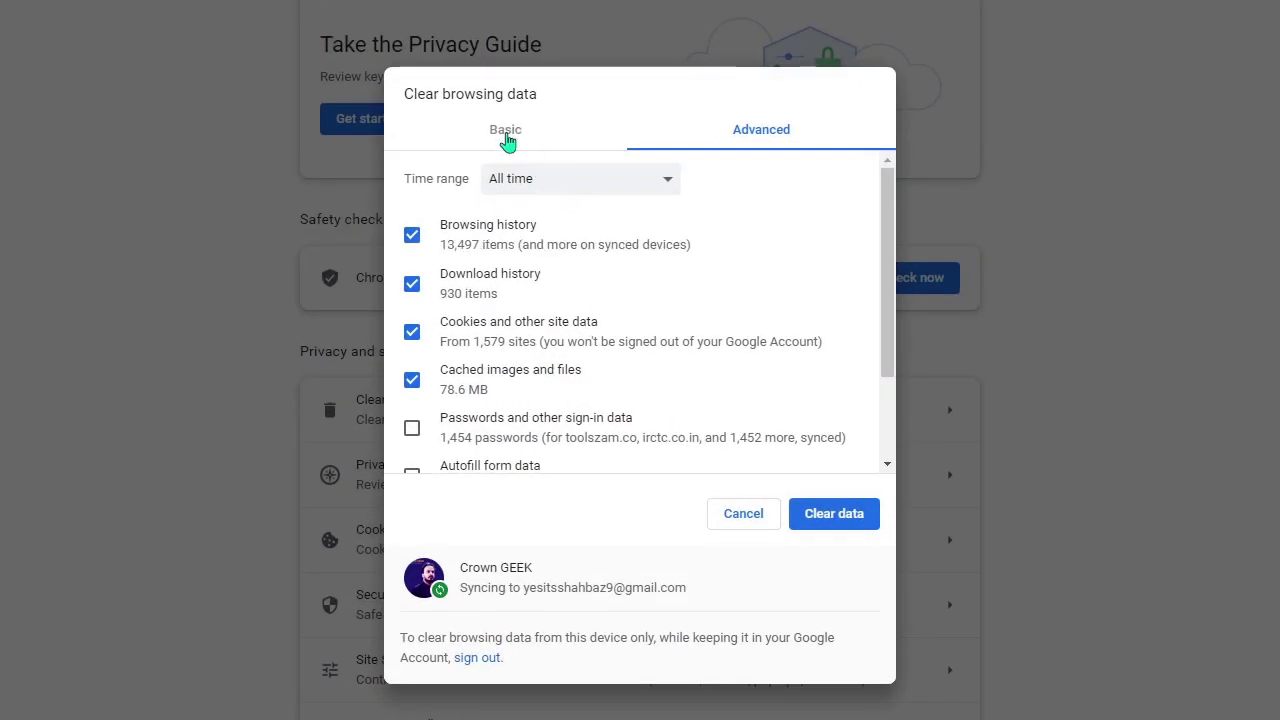
# - On the Advanced tab, clear All time data while leaving passwords and autofill unchecked
pyautogui.click(508, 140)
pyautogui.click(763, 135)
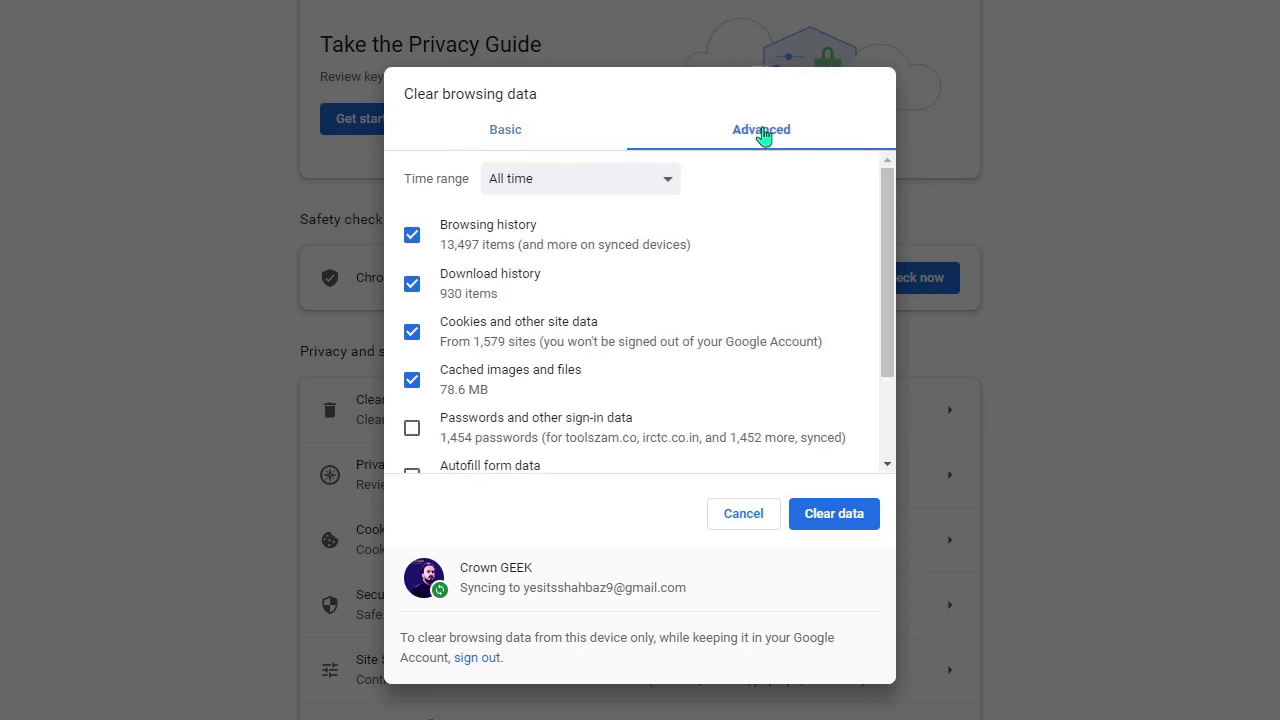
pyautogui.click(570, 190)
pyautogui.click(570, 190)
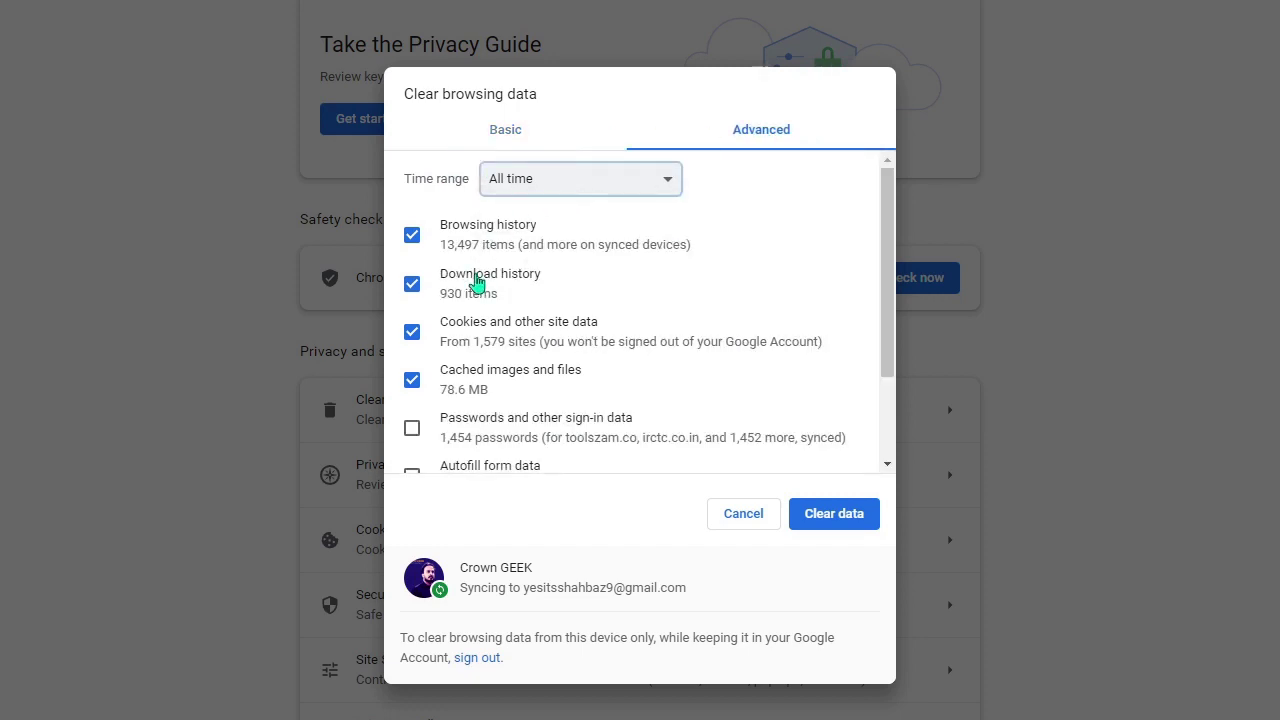
pyautogui.scroll(-2, 450, 290)
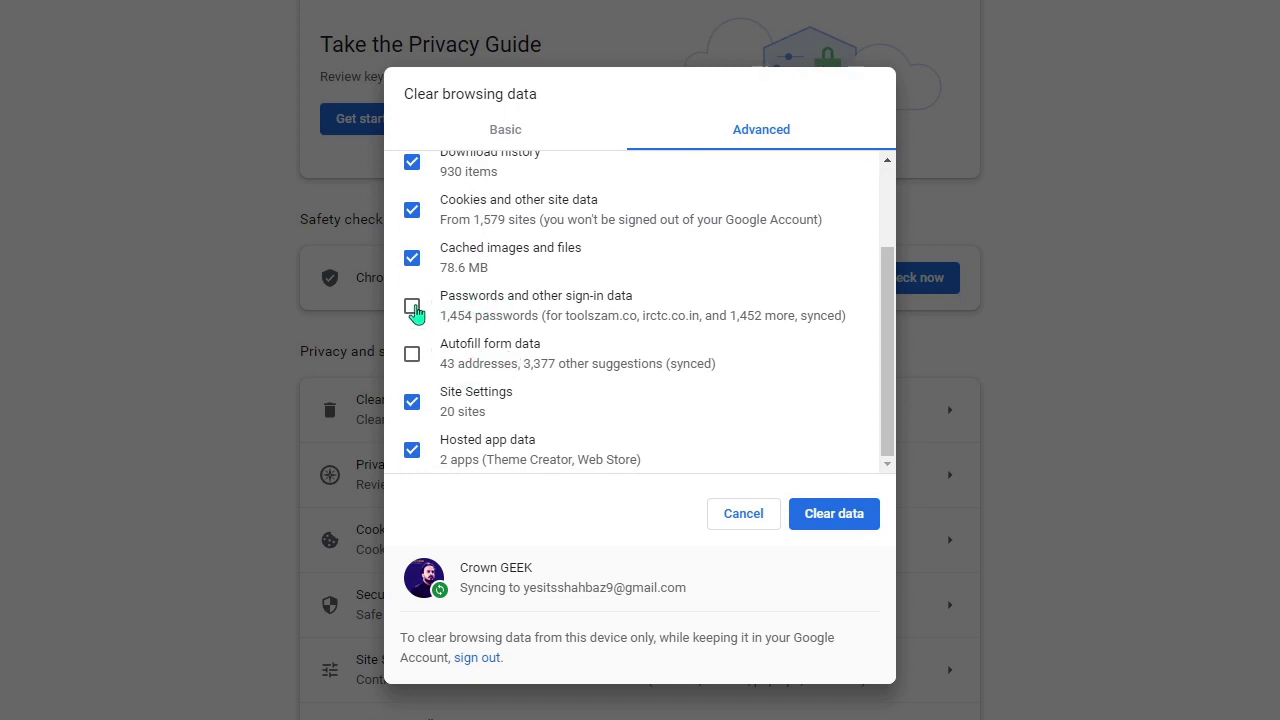
pyautogui.scroll(3, 400, 380)
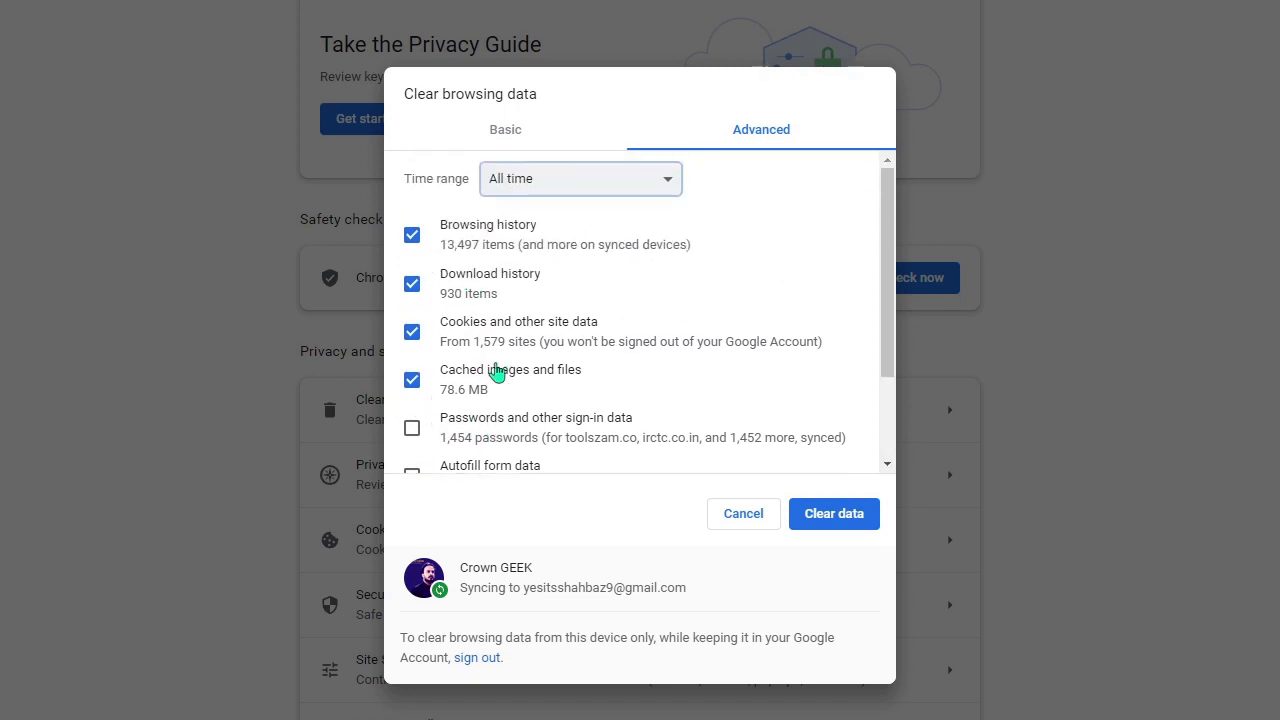
pyautogui.scroll(-2, 463, 316)
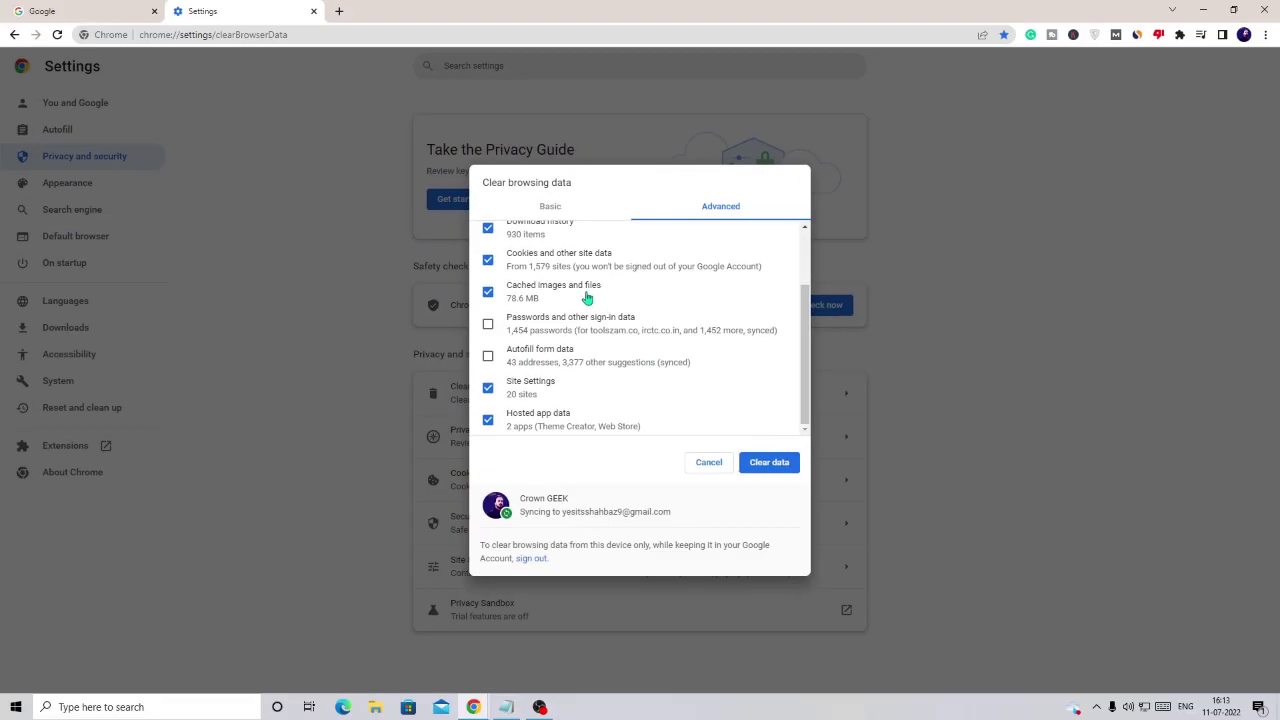
pyautogui.press('Escape')
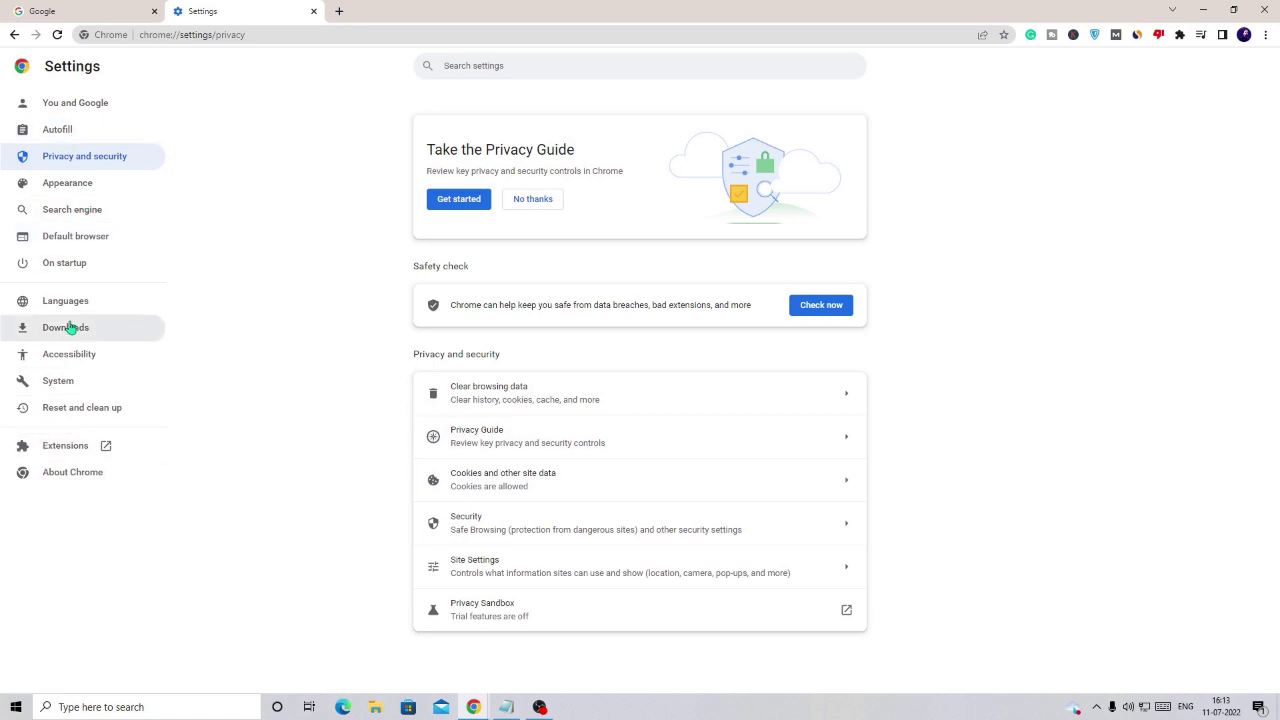
# - Reset Chrome's settings to their original defaults under Reset and clean up
pyautogui.click(101, 420)
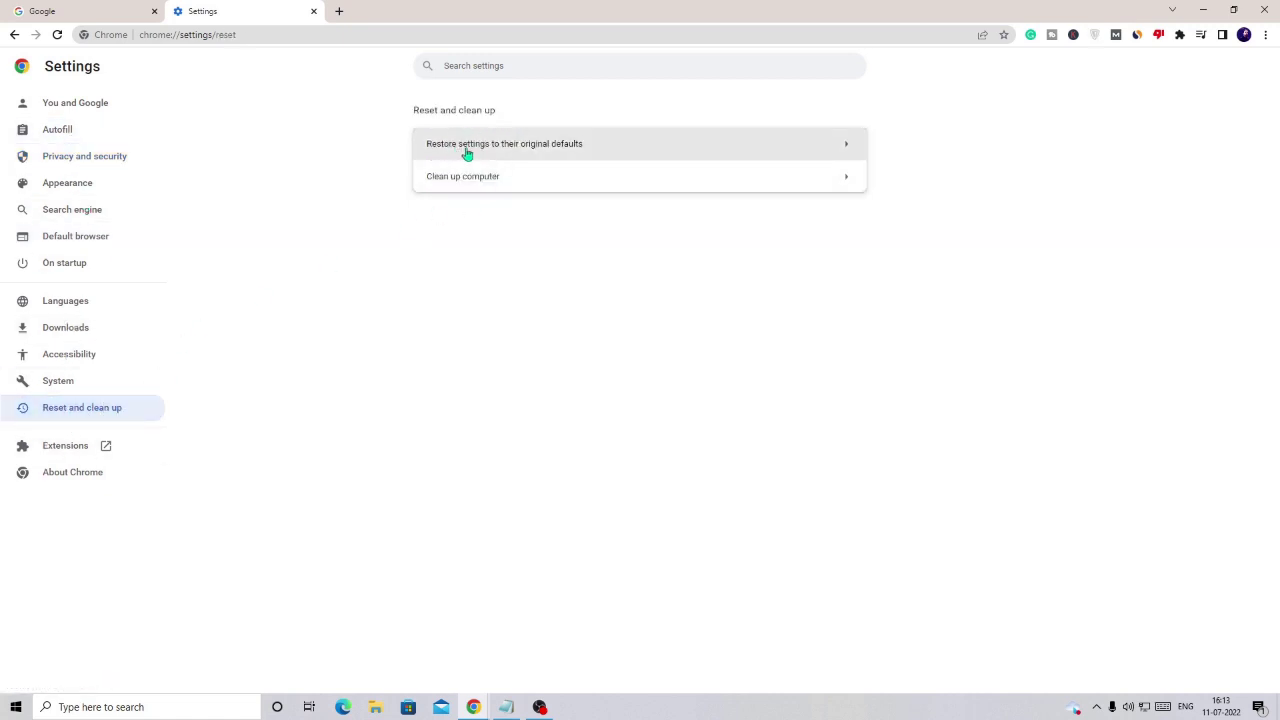
pyautogui.click(610, 150)
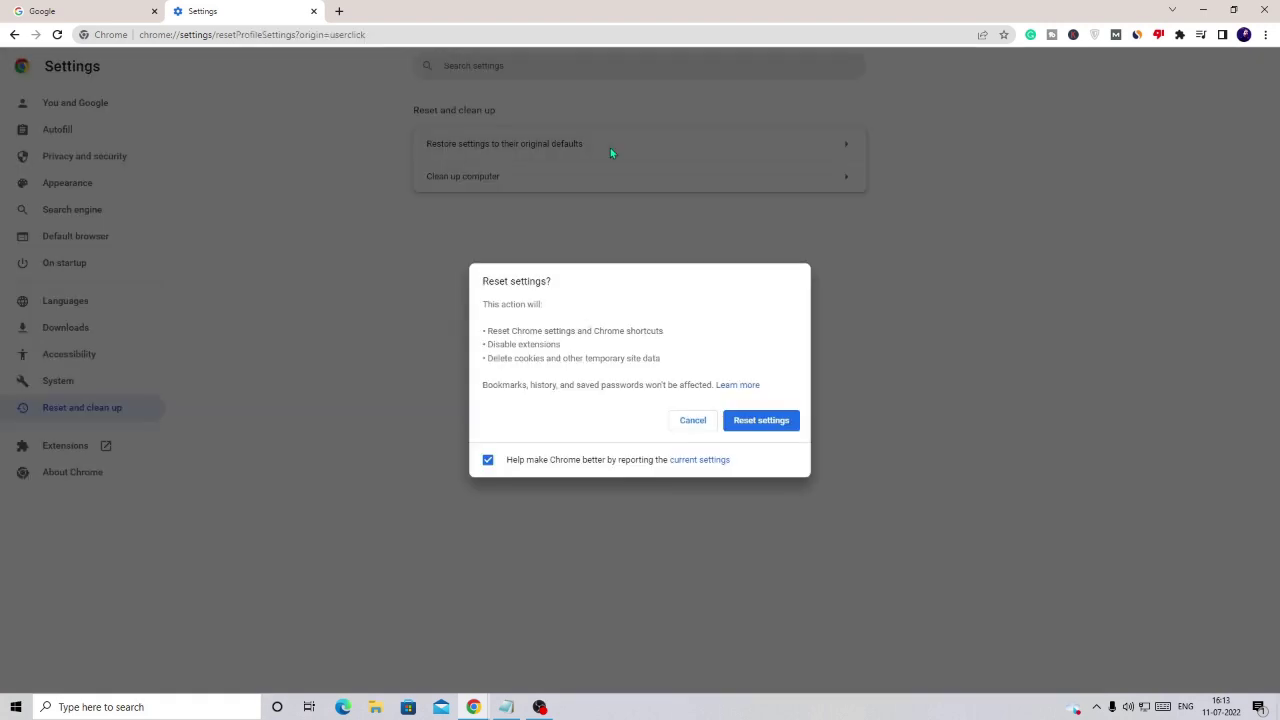
pyautogui.click(764, 425)
pyautogui.click(695, 421)
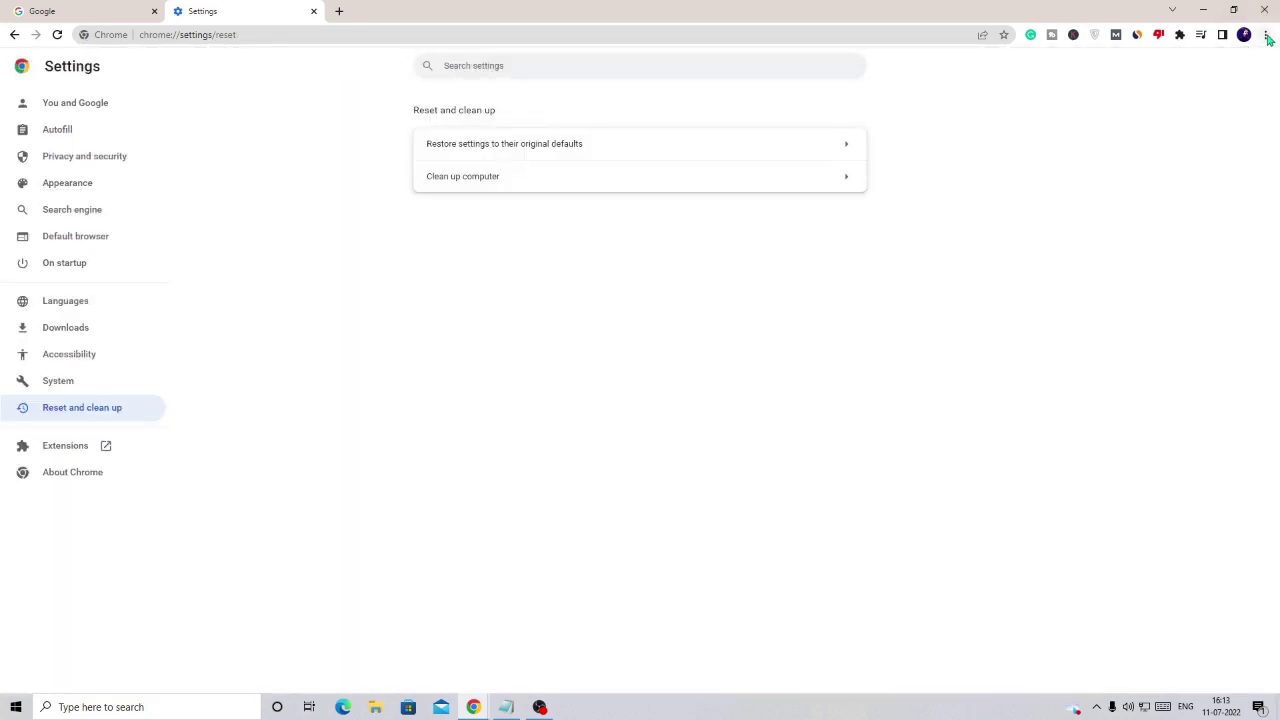
# - Check the installed extensions via More tools > Extensions, then close Chrome
pyautogui.click(1253, 72)
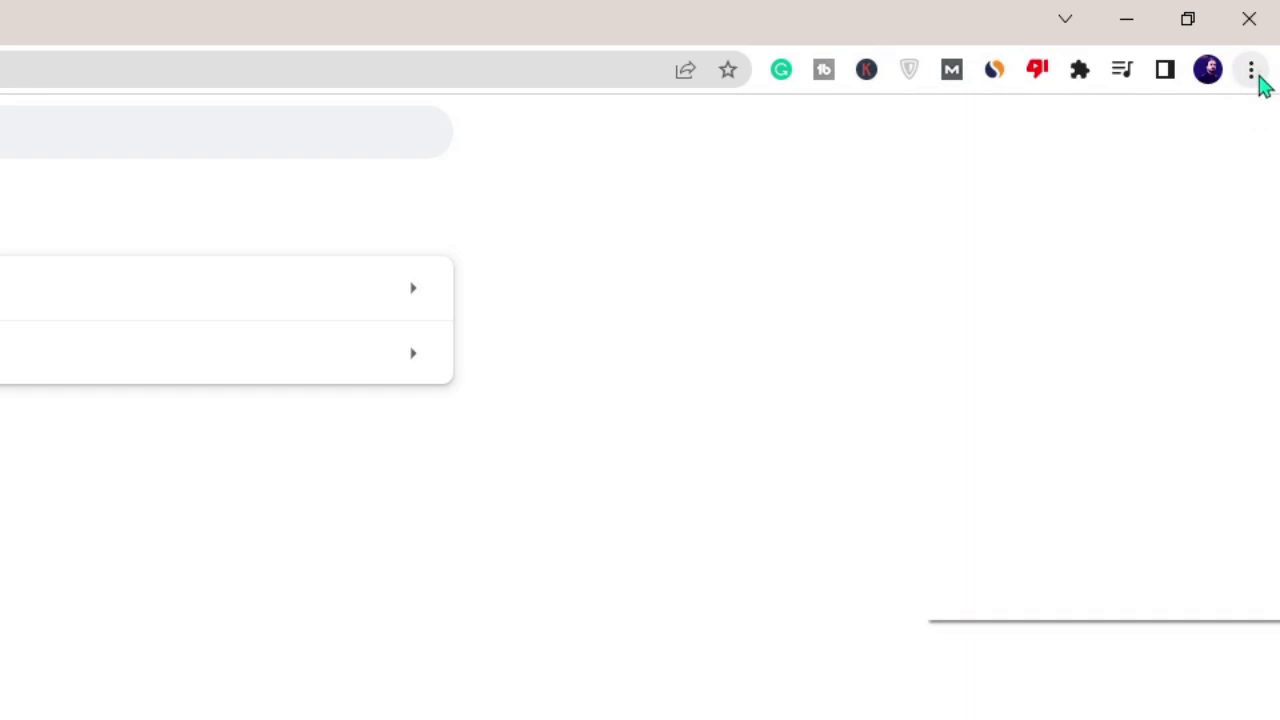
pyautogui.moveTo(1074, 449)
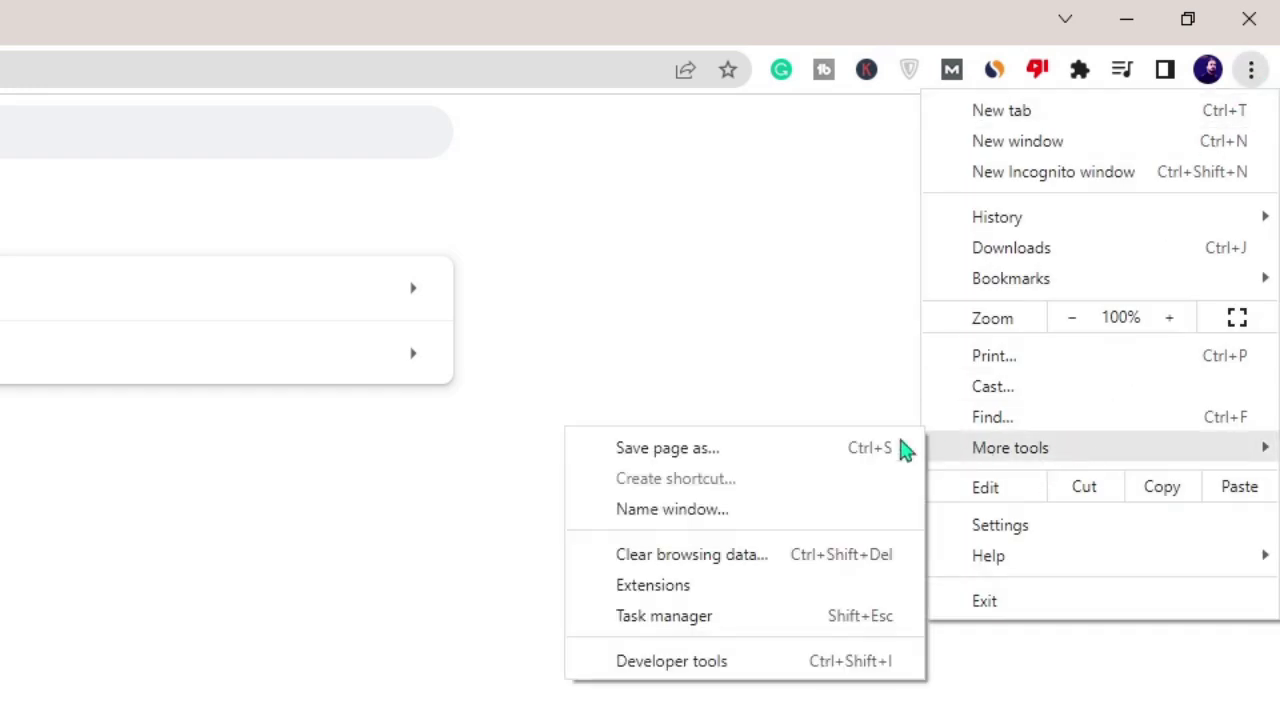
pyautogui.click(676, 586)
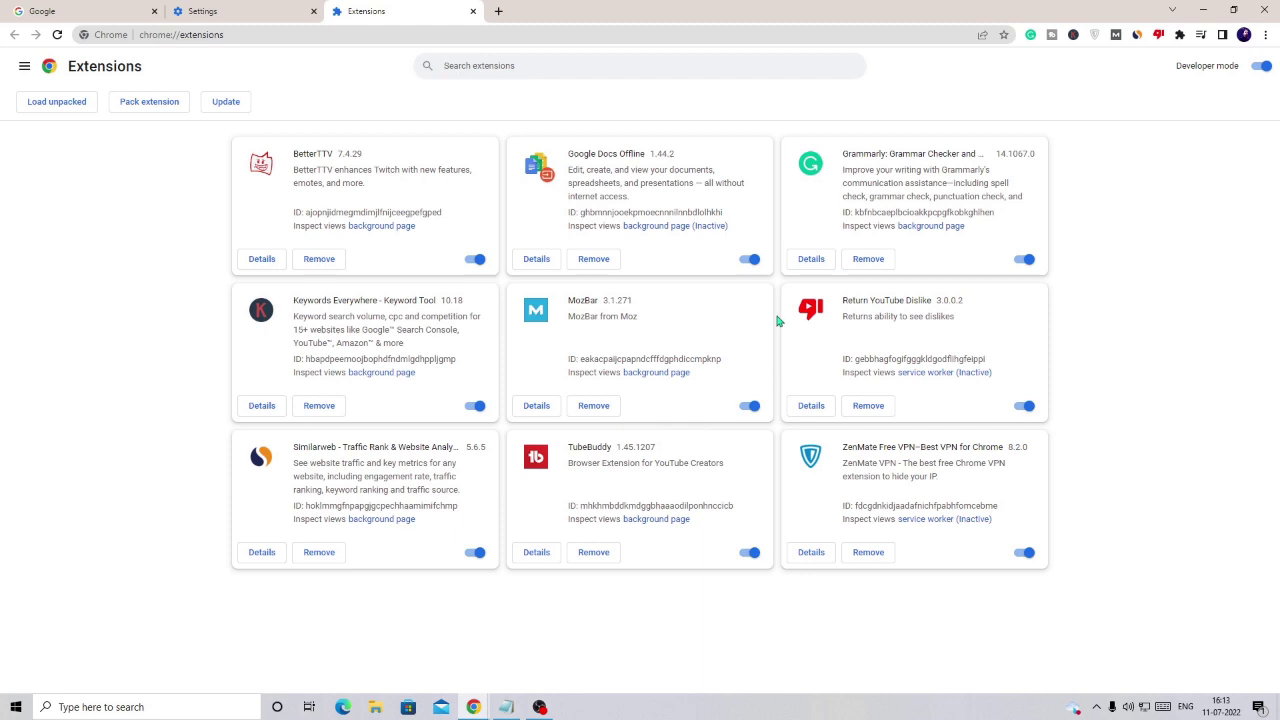
pyautogui.click(1266, 10)
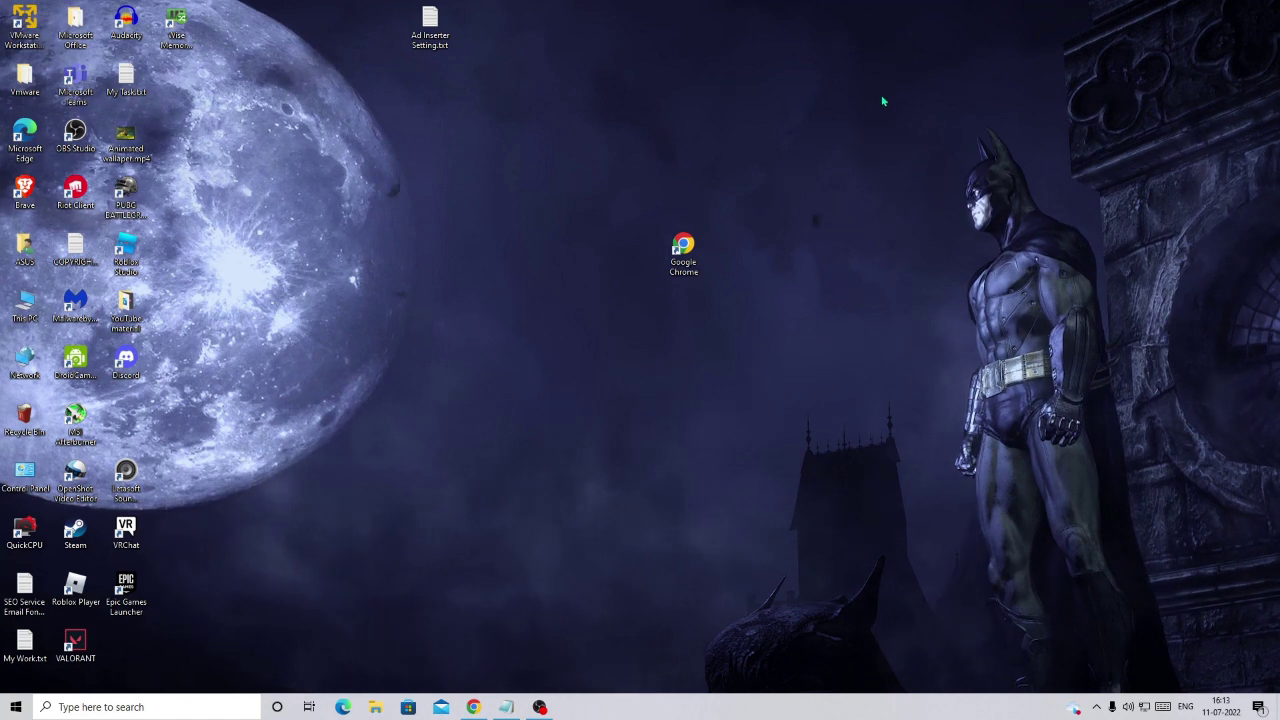
# - Open the Run box and enter %localappdata
pyautogui.press('super+r')
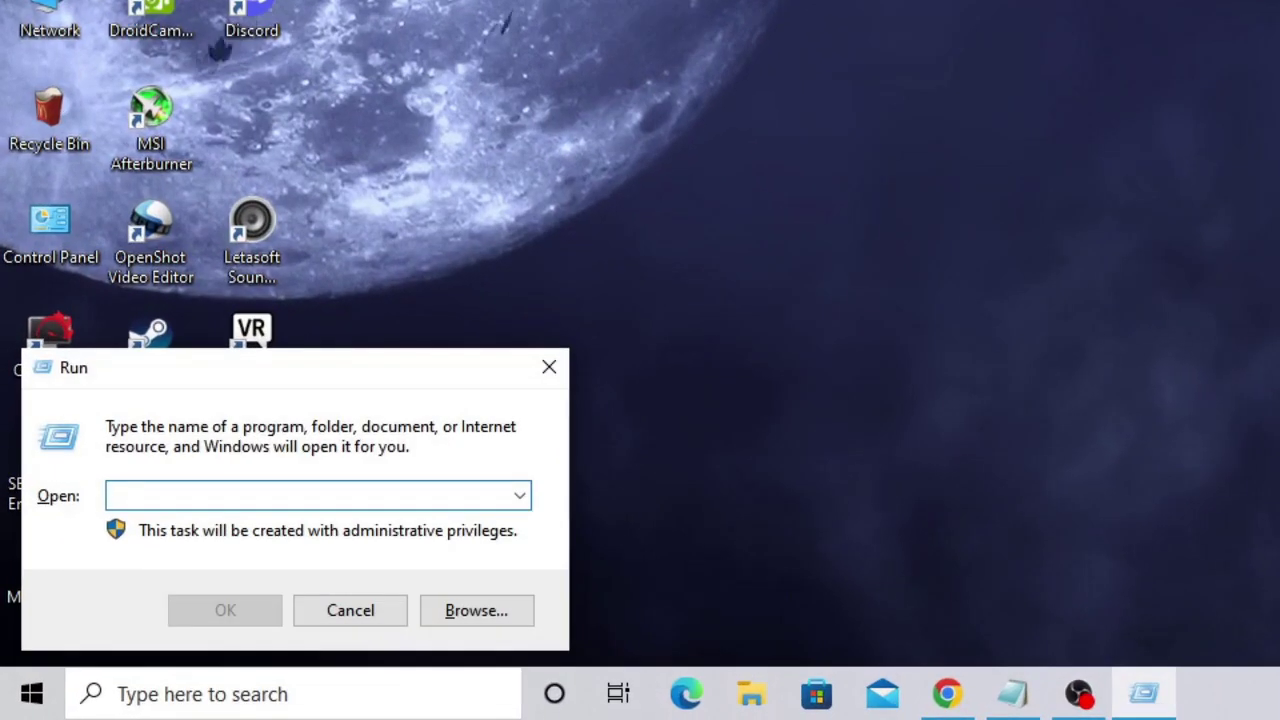
pyautogui.write('%')
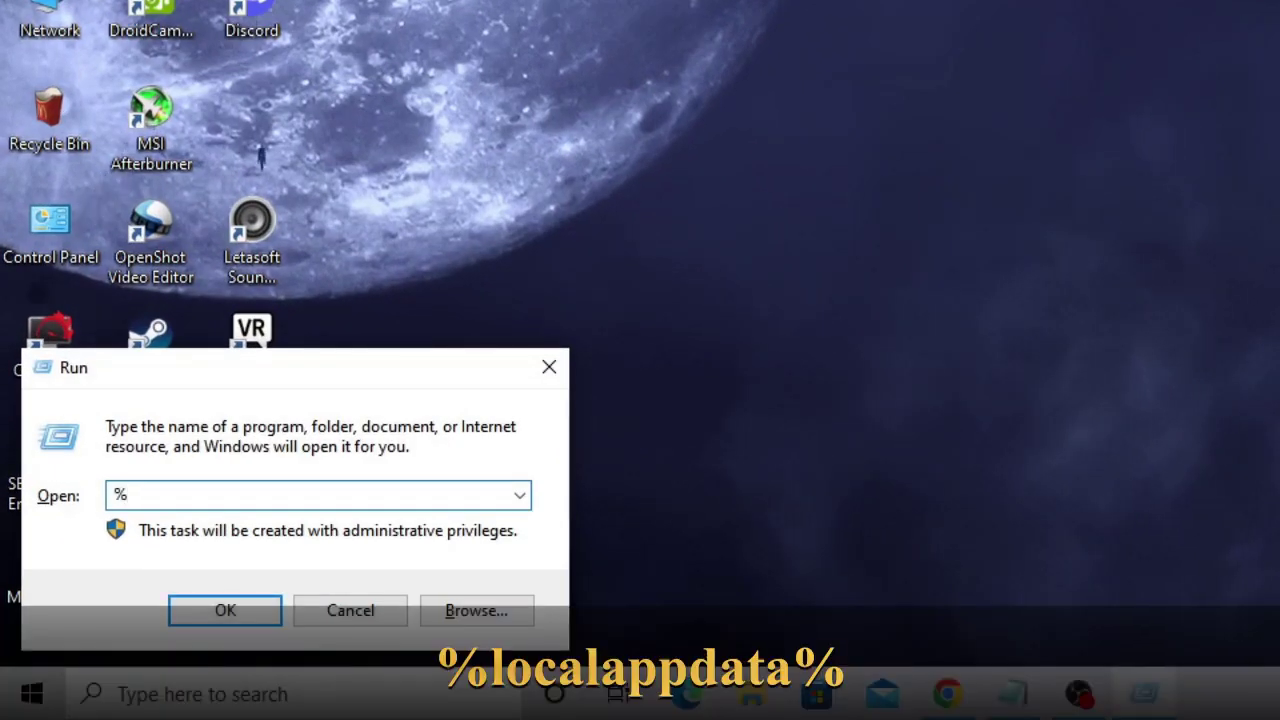
pyautogui.write('localappda')
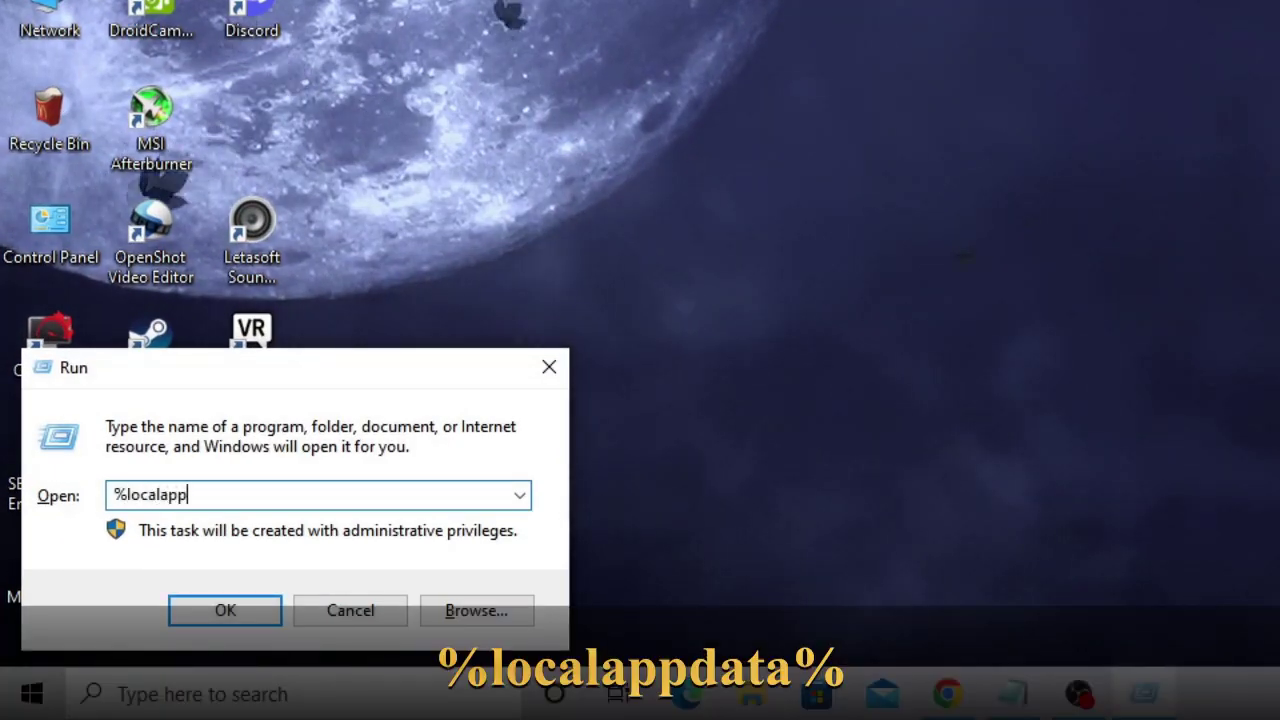
pyautogui.write('ta')
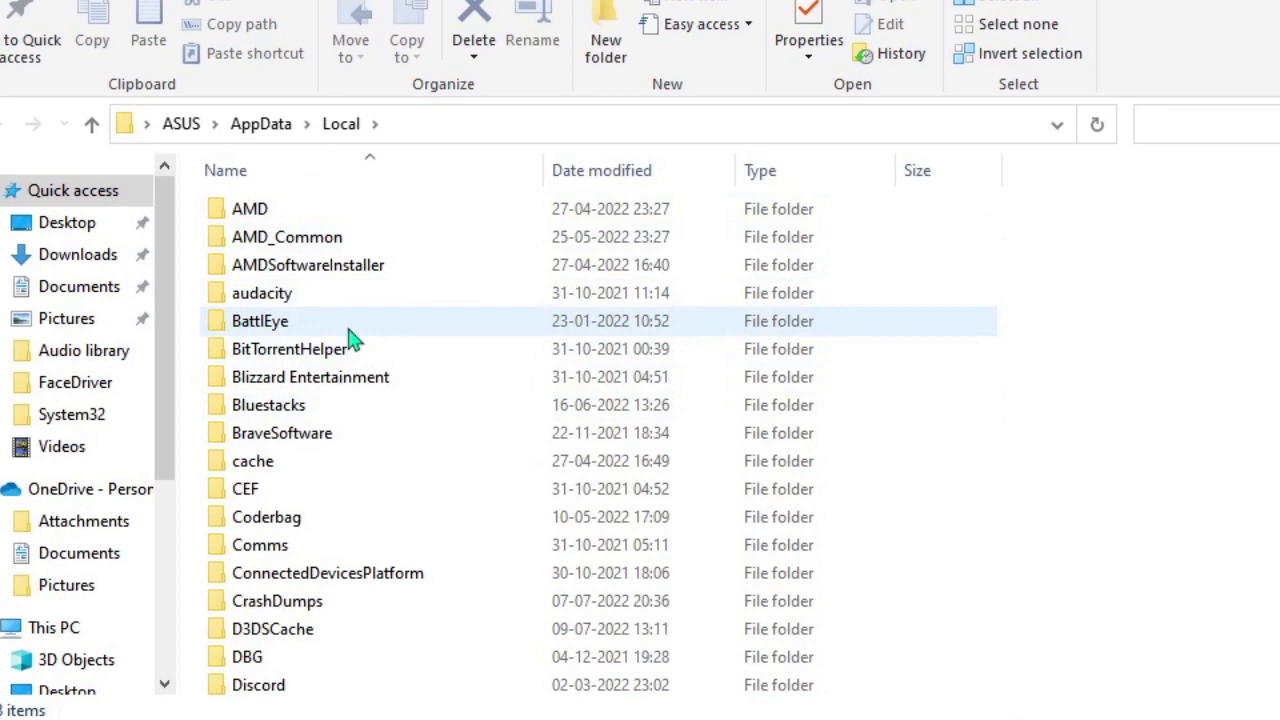
# - Navigate AppData\Local > Google > Chrome > User Data and select the Default folder
pyautogui.click(349, 331)
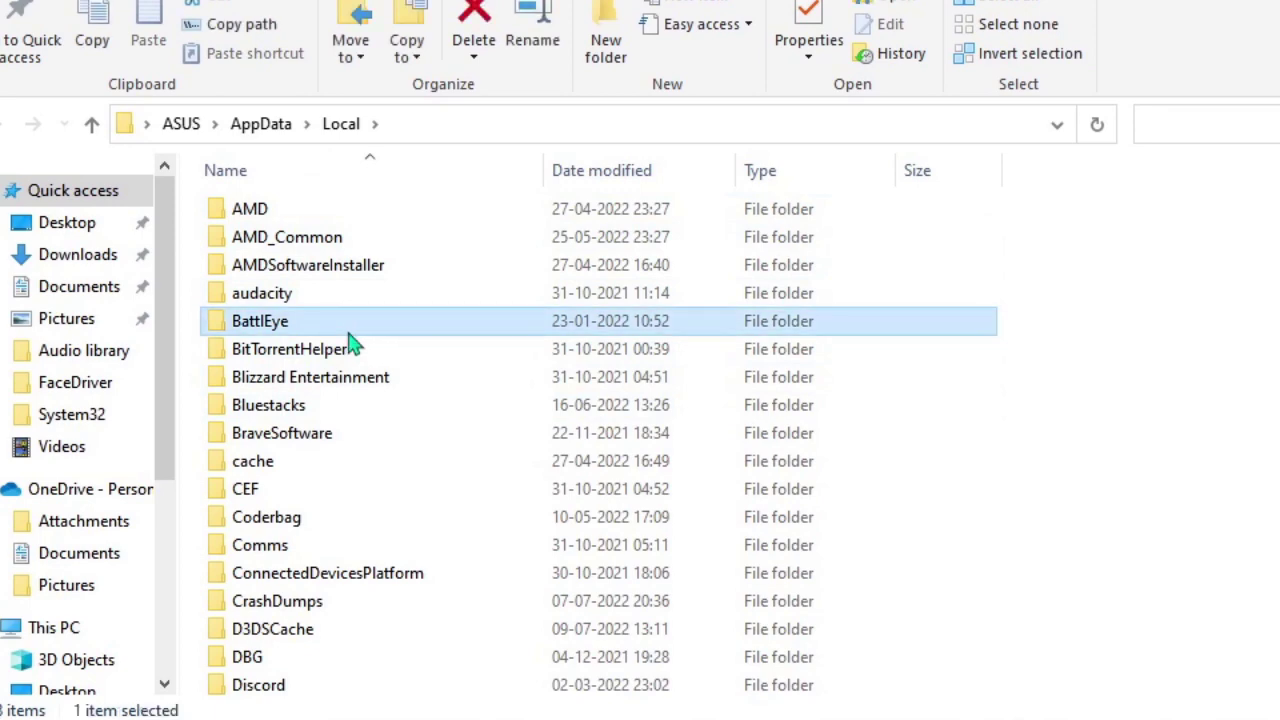
pyautogui.scroll(-16, 360, 360)
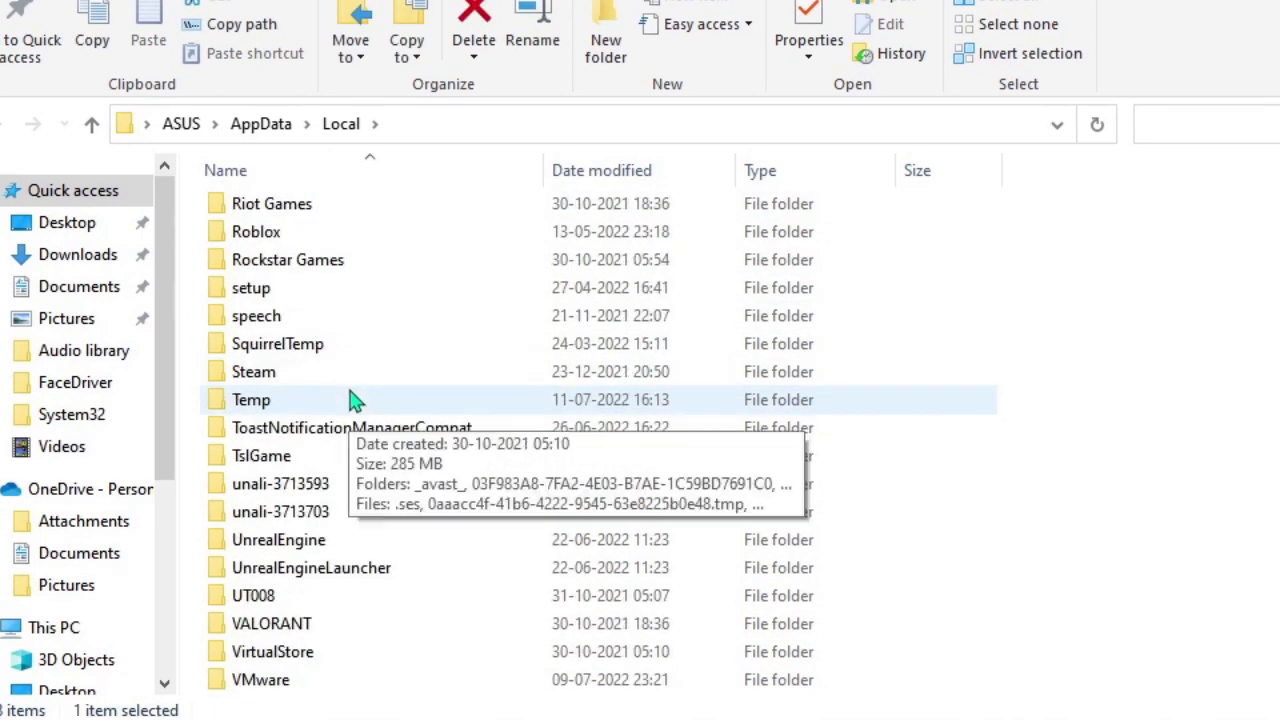
pyautogui.scroll(8, 352, 397)
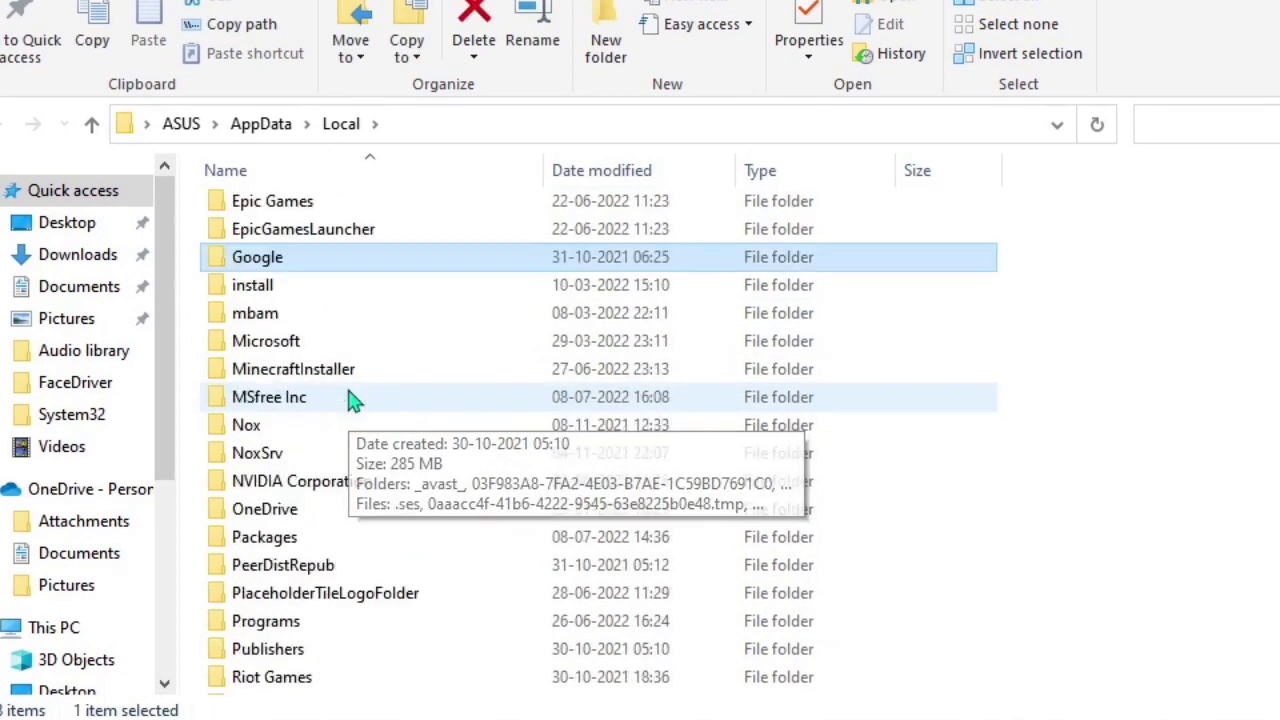
pyautogui.click(293, 268)
pyautogui.doubleClick(325, 268)
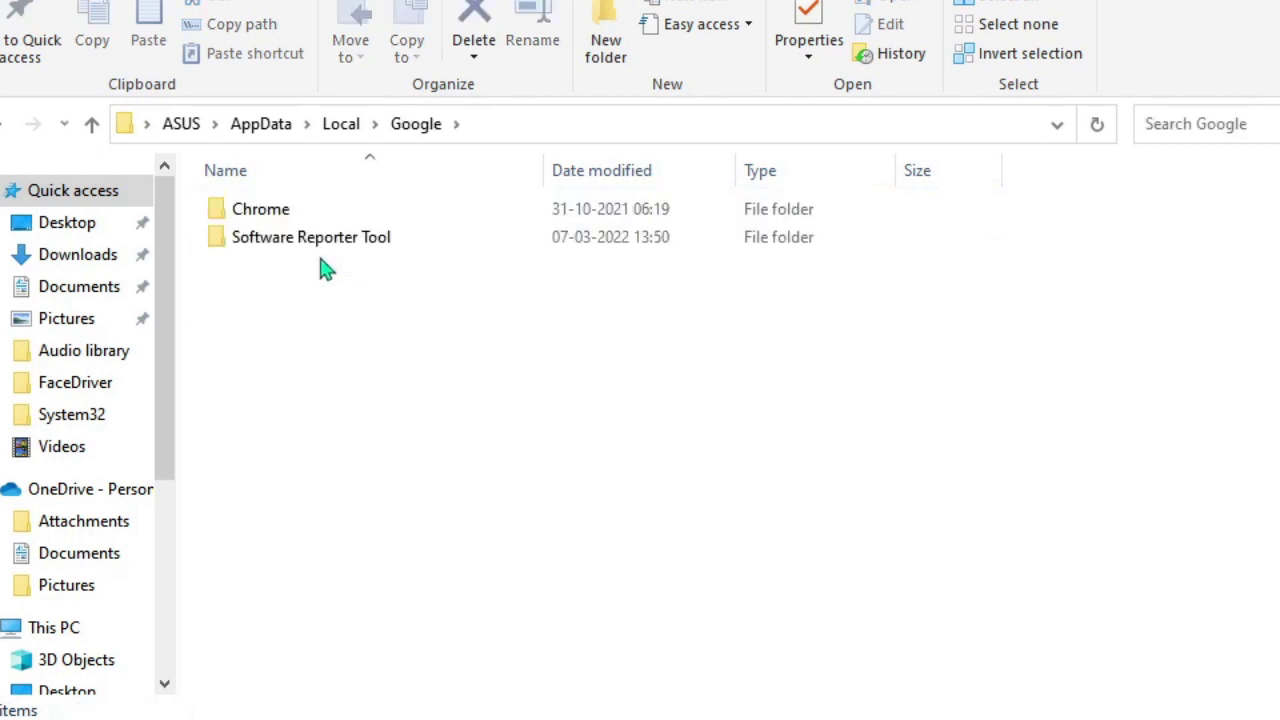
pyautogui.click(280, 215)
pyautogui.doubleClick(280, 215)
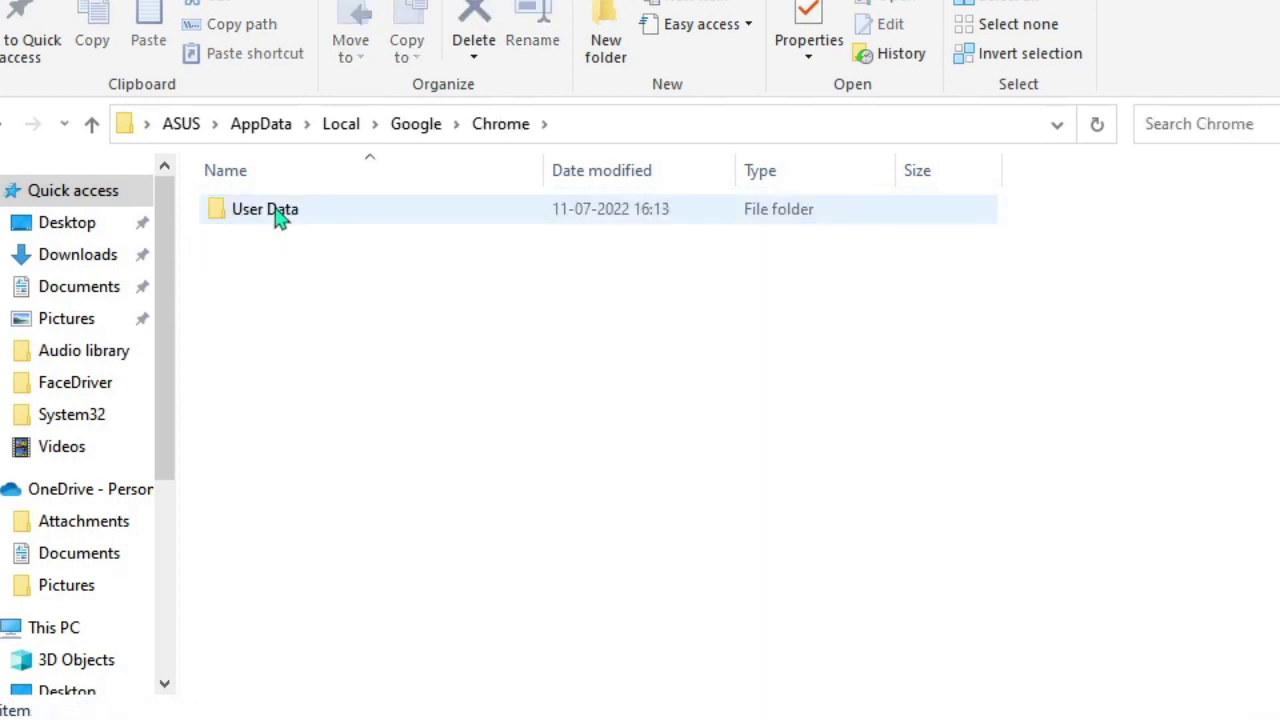
pyautogui.click(295, 215)
pyautogui.doubleClick(300, 215)
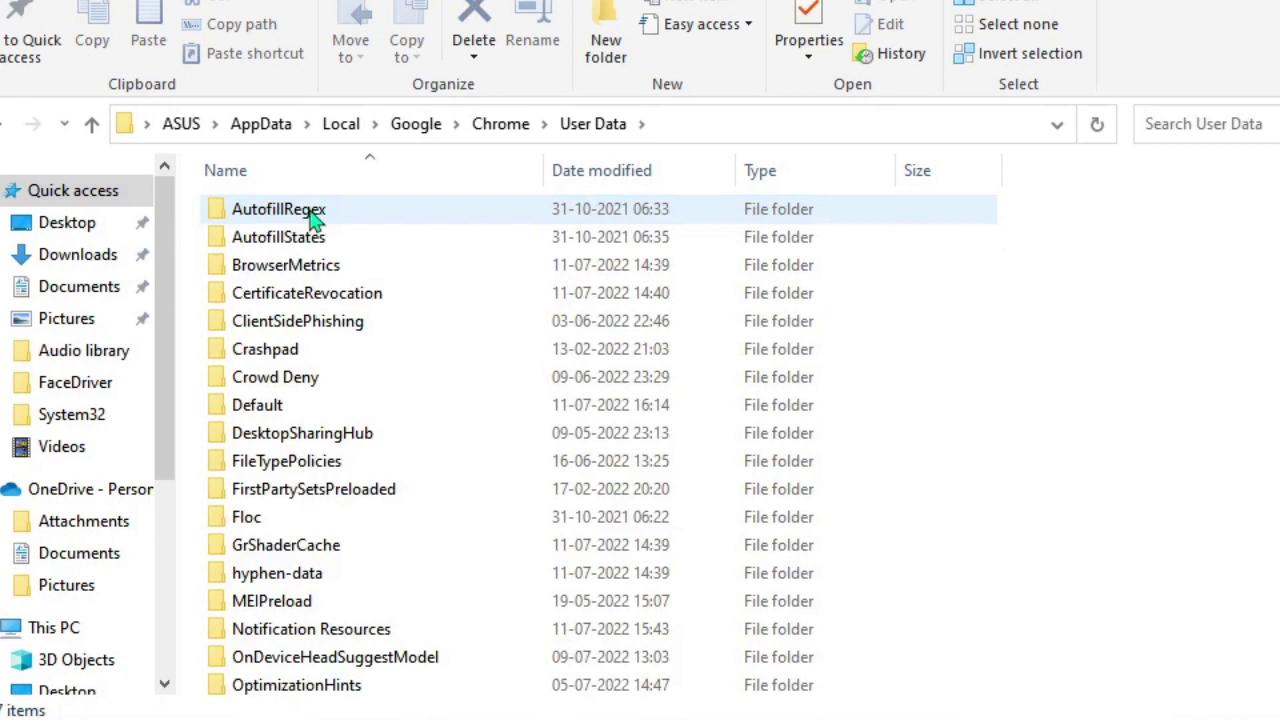
pyautogui.click(355, 390)
pyautogui.click(300, 416)
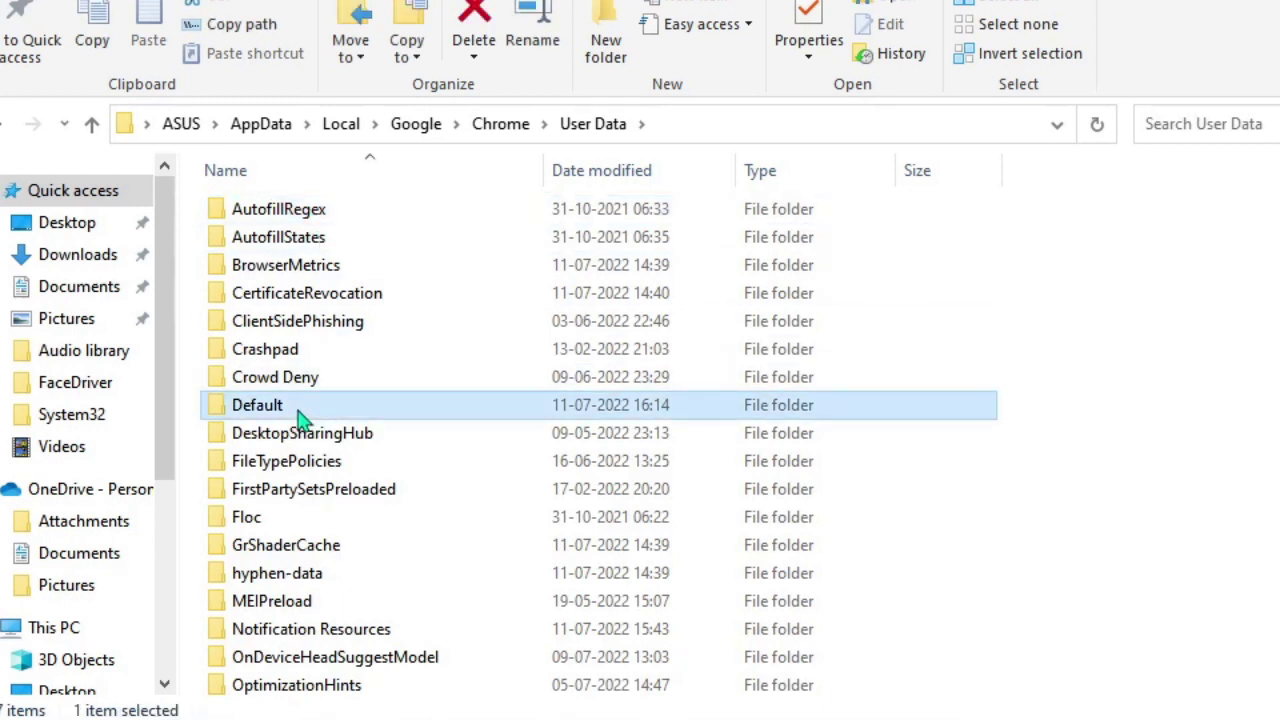
# - Attempt to rename the Default profile folder to backupDefault, then dismiss the folder-in-use error
pyautogui.rightClick(288, 412)
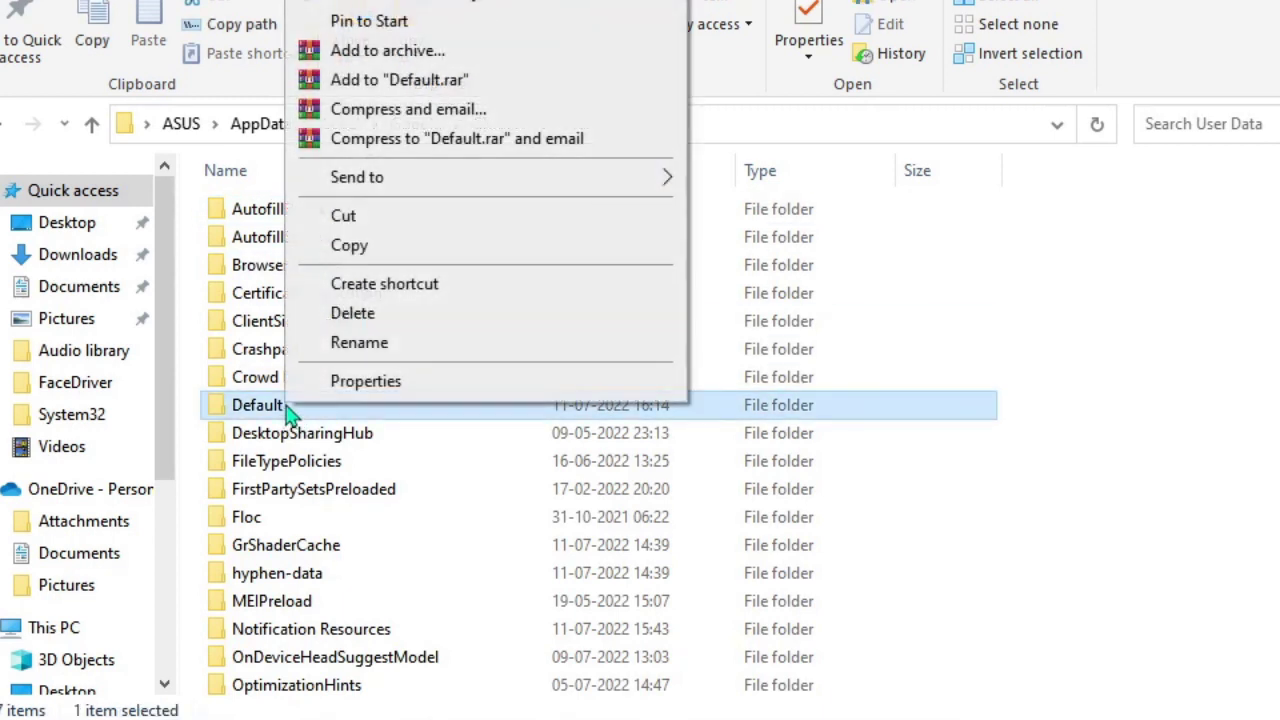
pyautogui.click(358, 345)
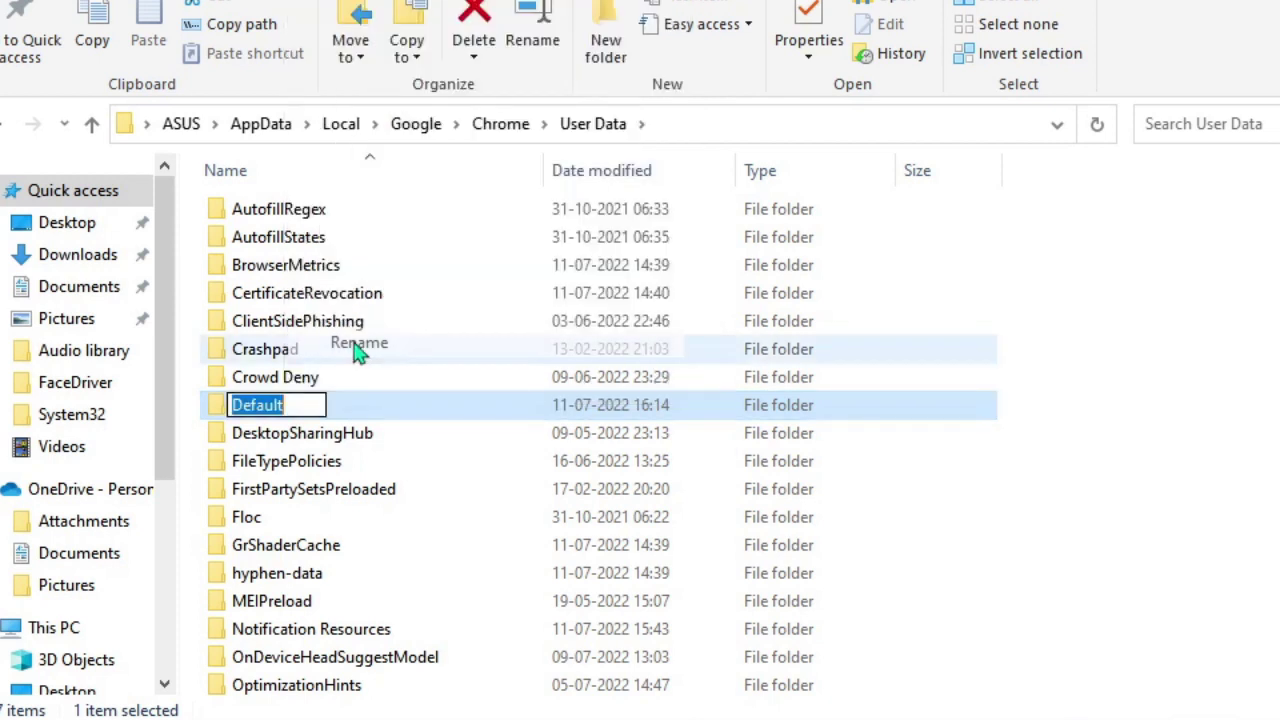
pyautogui.press('Home')
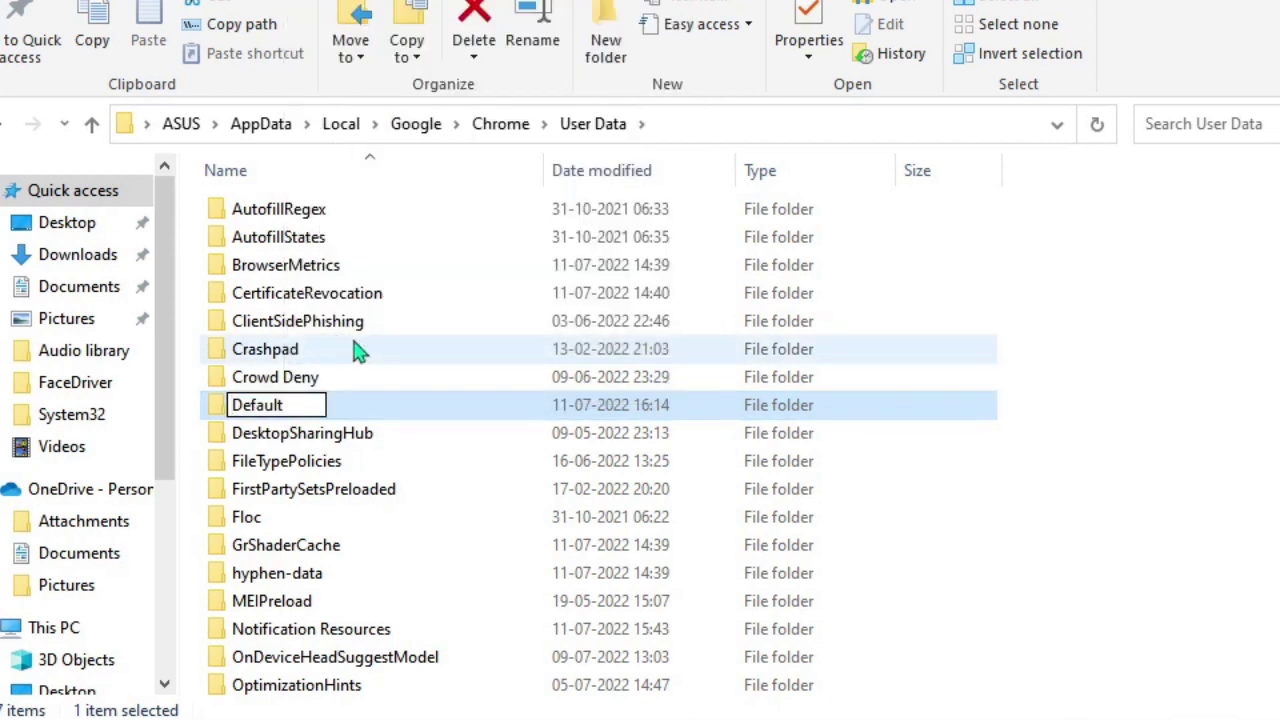
pyautogui.write('back')
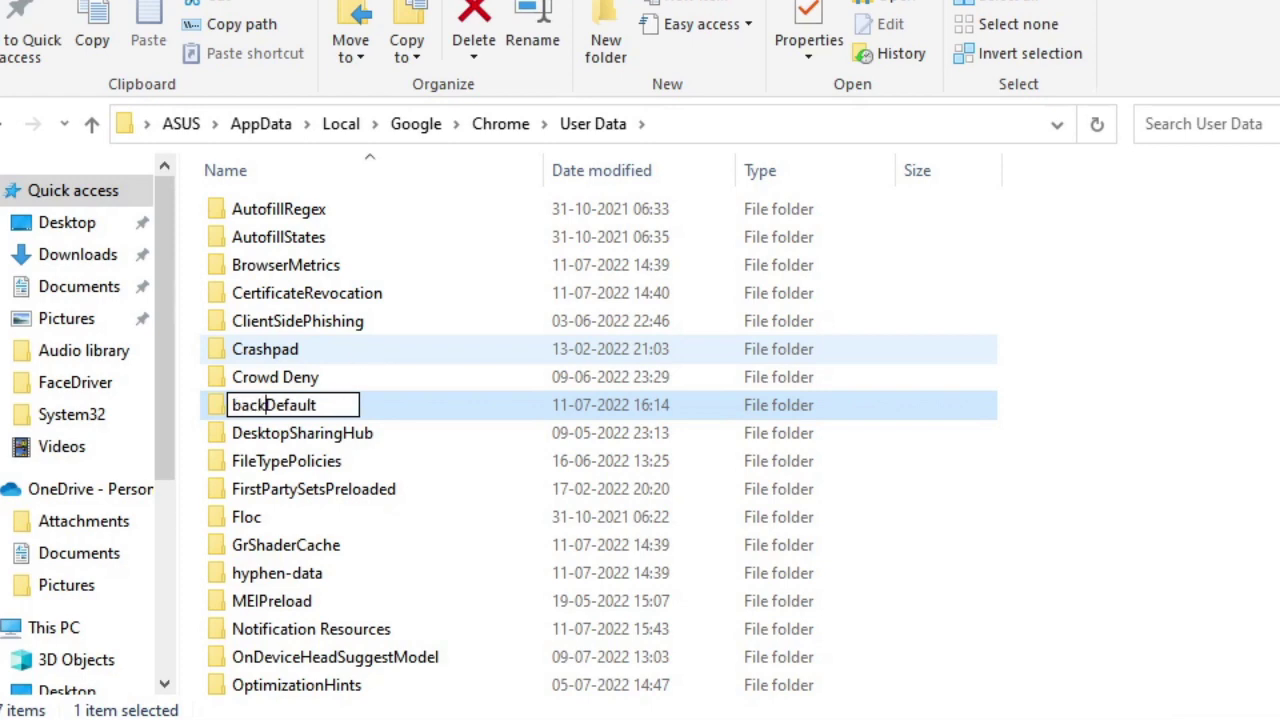
pyautogui.write('up')
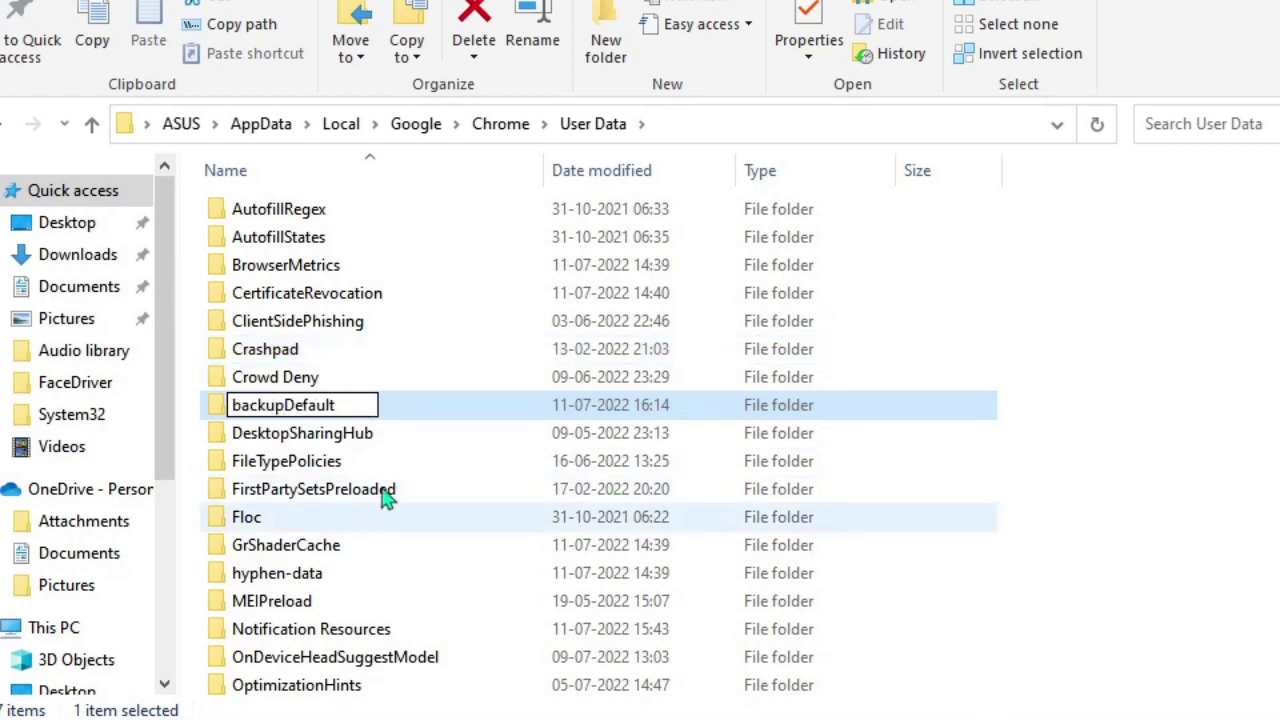
pyautogui.press('Return')
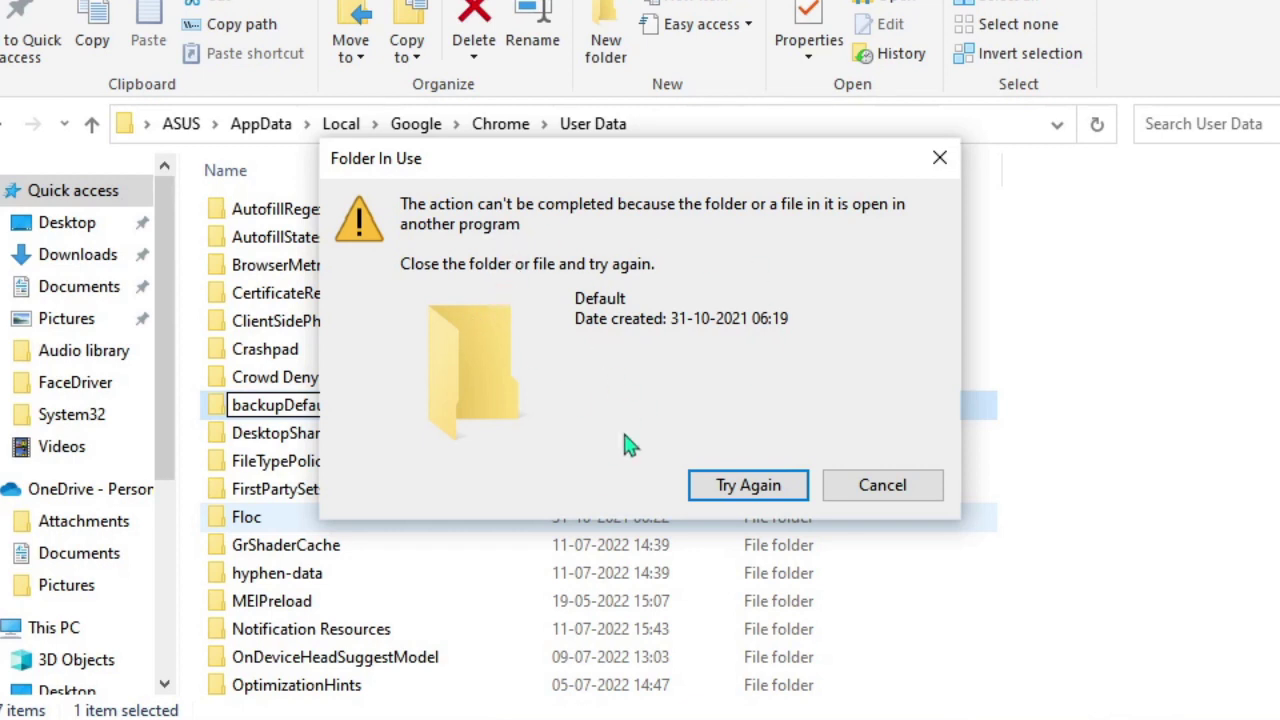
pyautogui.click(882, 485)
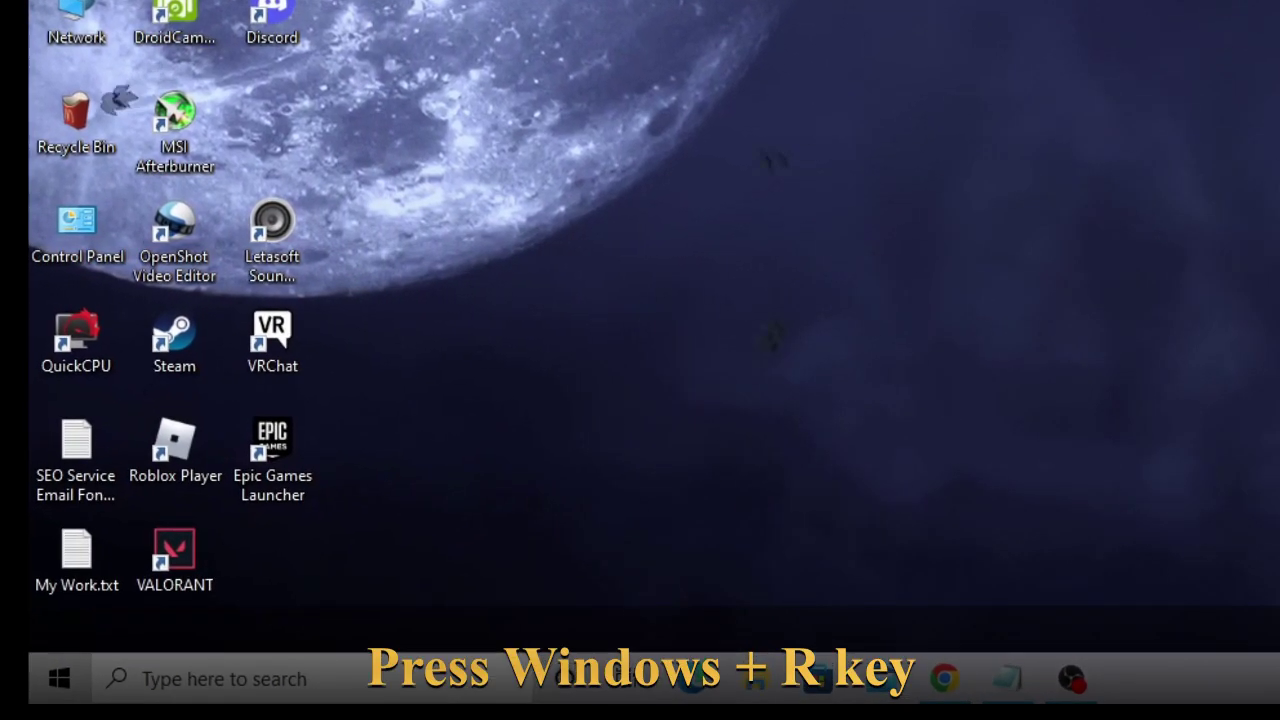
# - Open the Run box with appwiz.cpl entered
pyautogui.press('super+r')
pyautogui.write('app')
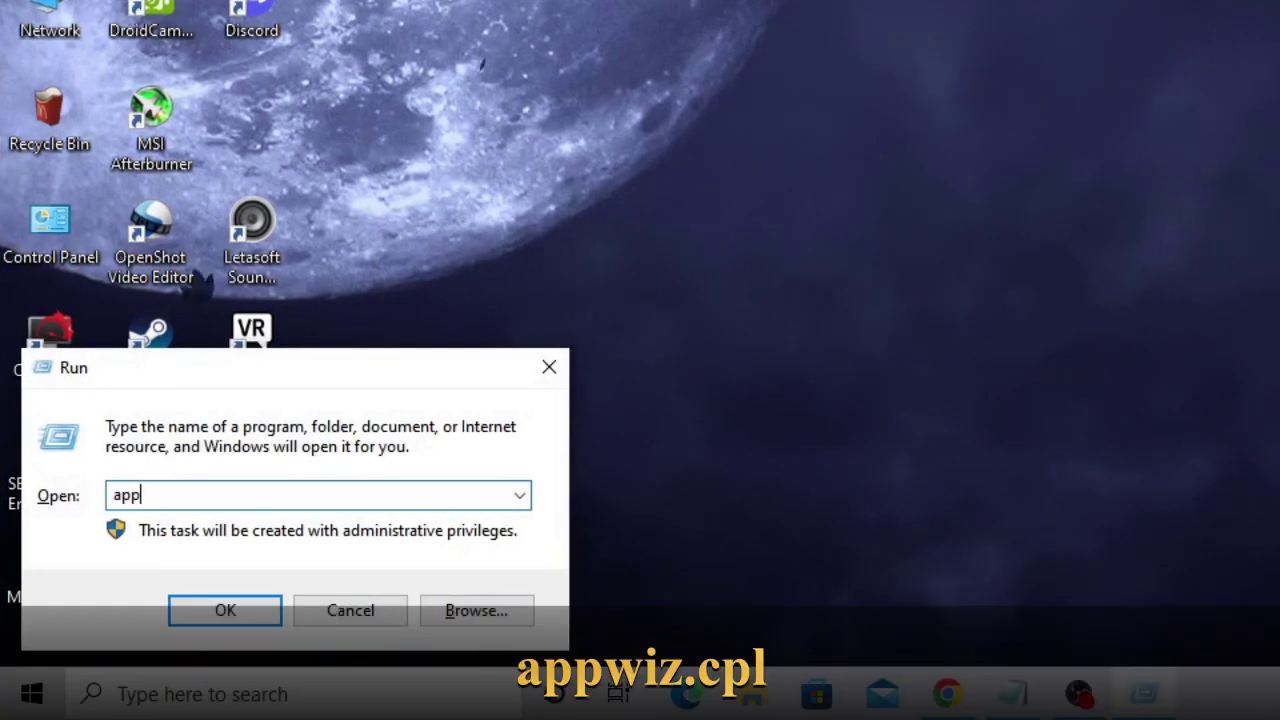
pyautogui.write('wiz.cpl')
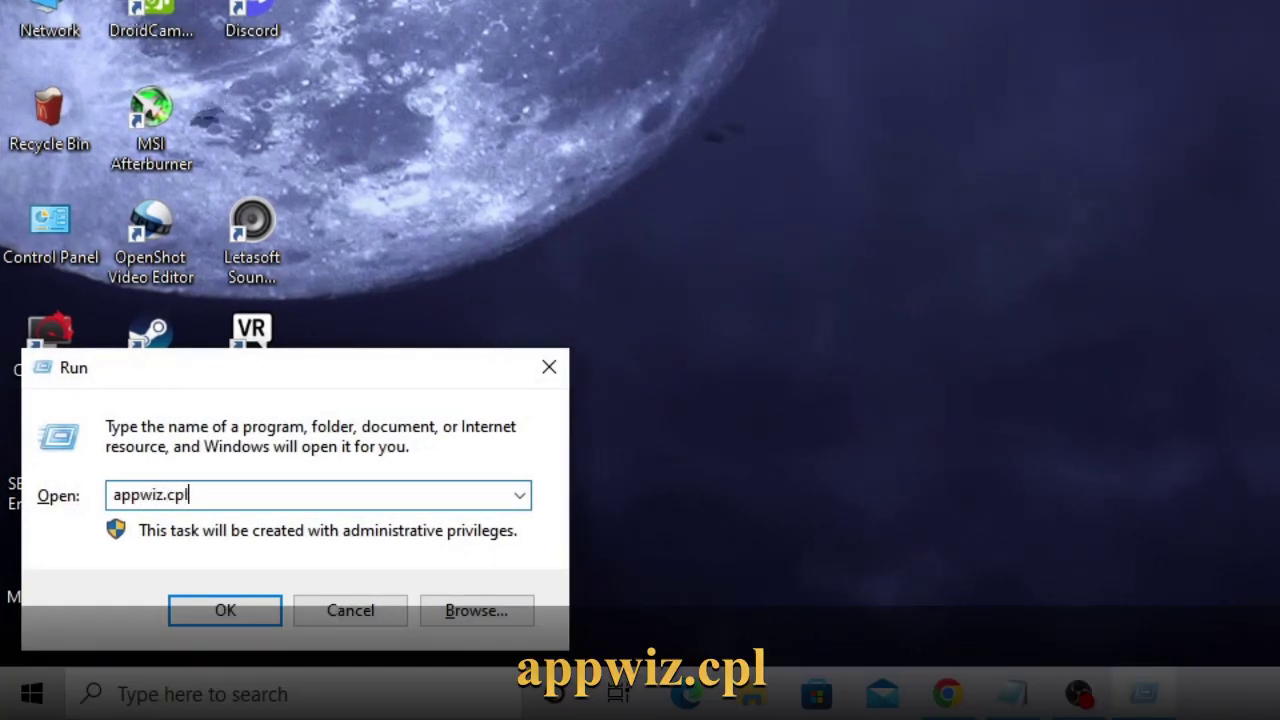
# - Review the FFmpeg for Audacity and Epic Games entries in Programs and Features, then close it
pyautogui.click(243, 618)
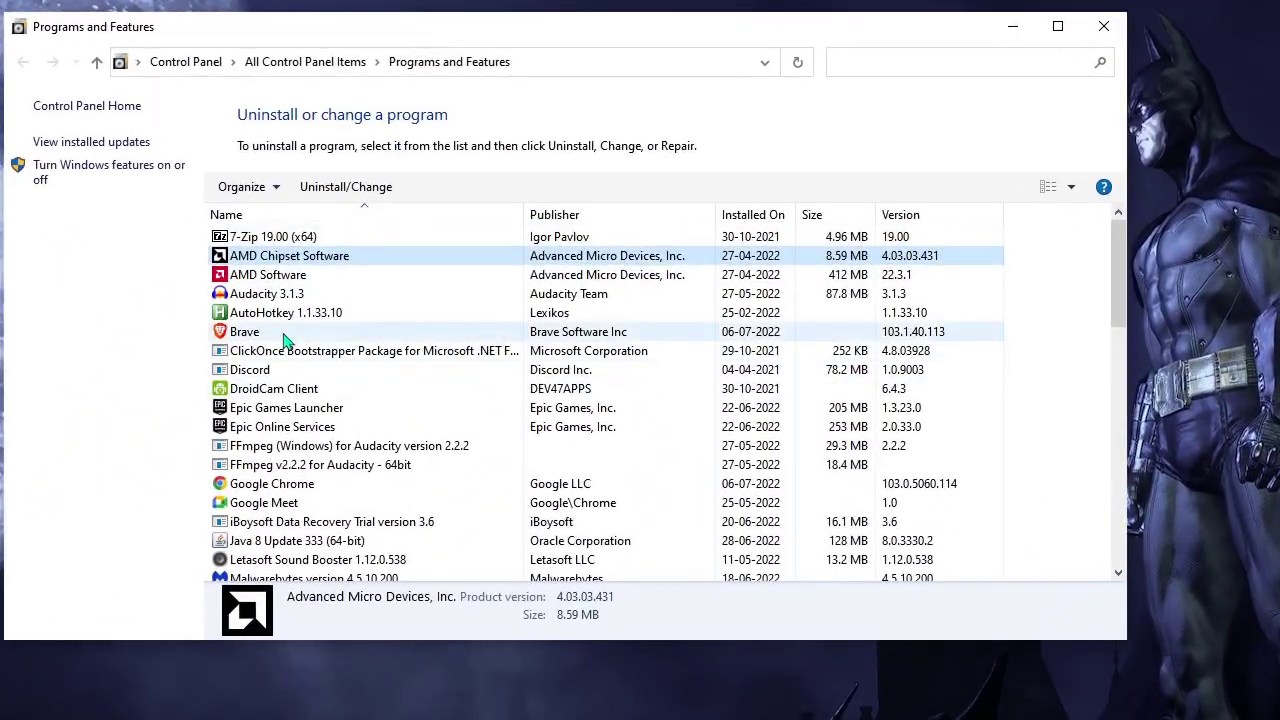
pyautogui.scroll(-2, 283, 340)
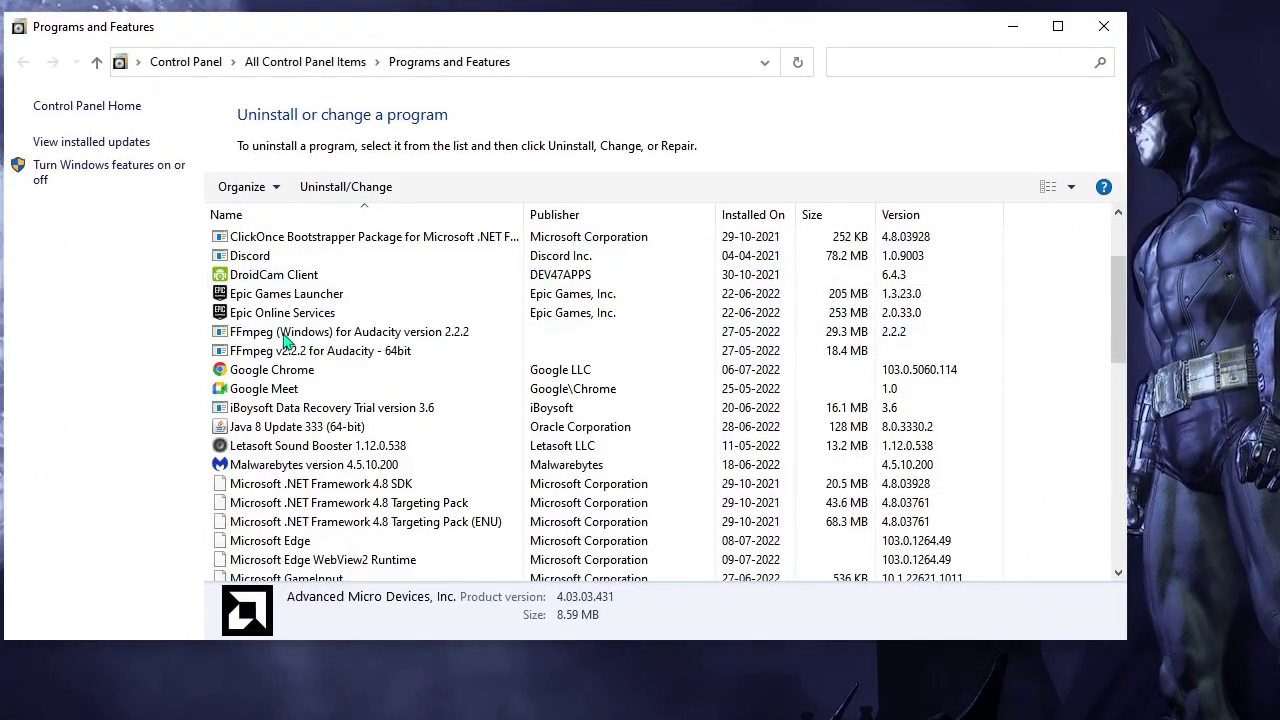
pyautogui.click(290, 334)
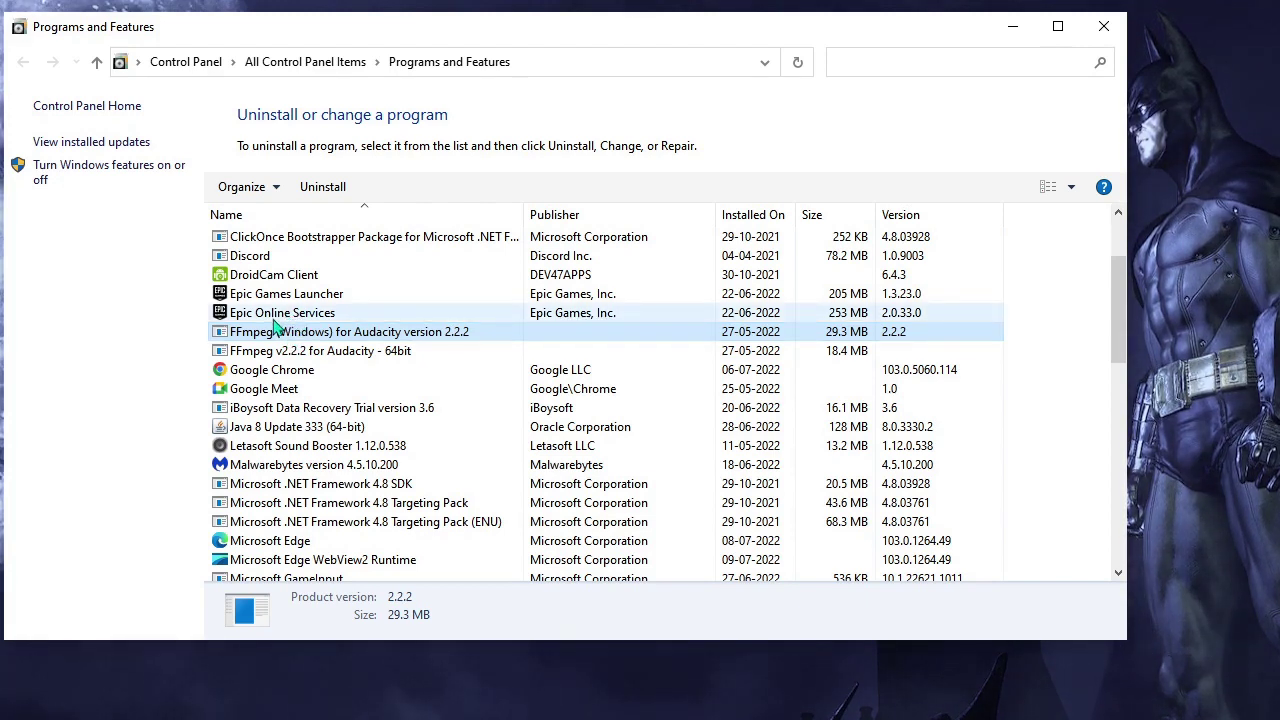
pyautogui.click(300, 318)
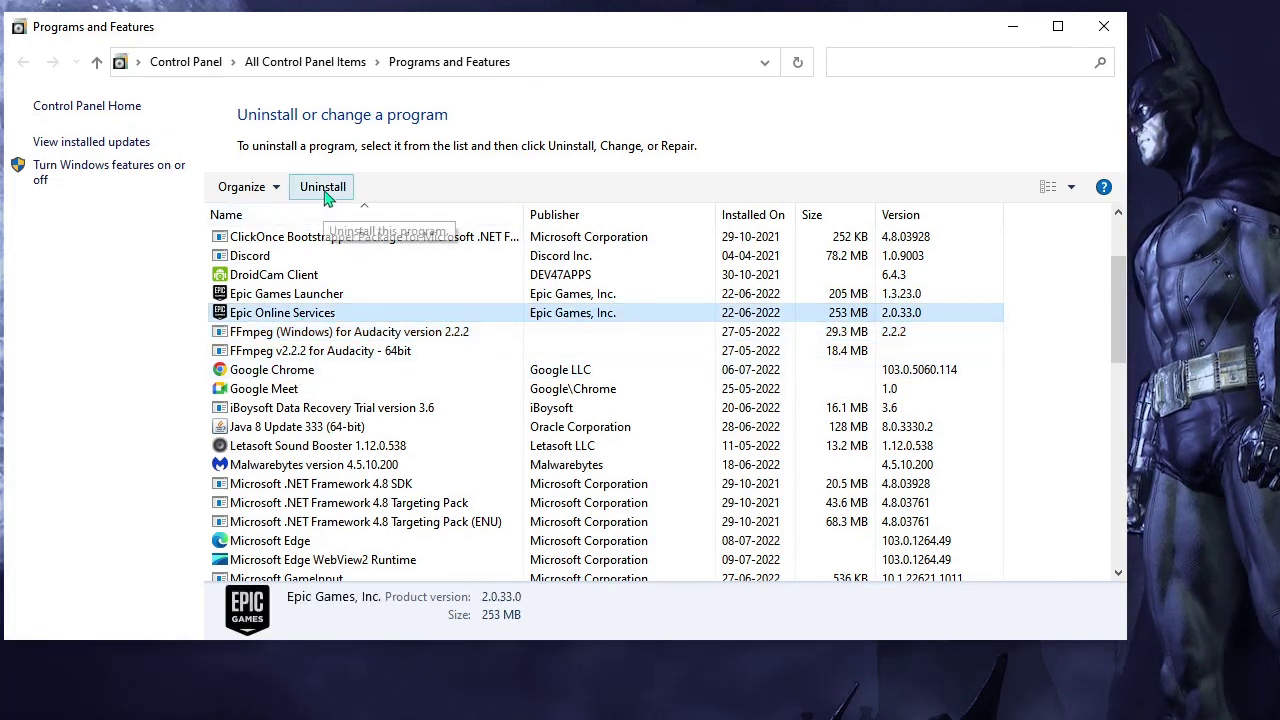
pyautogui.click(300, 293)
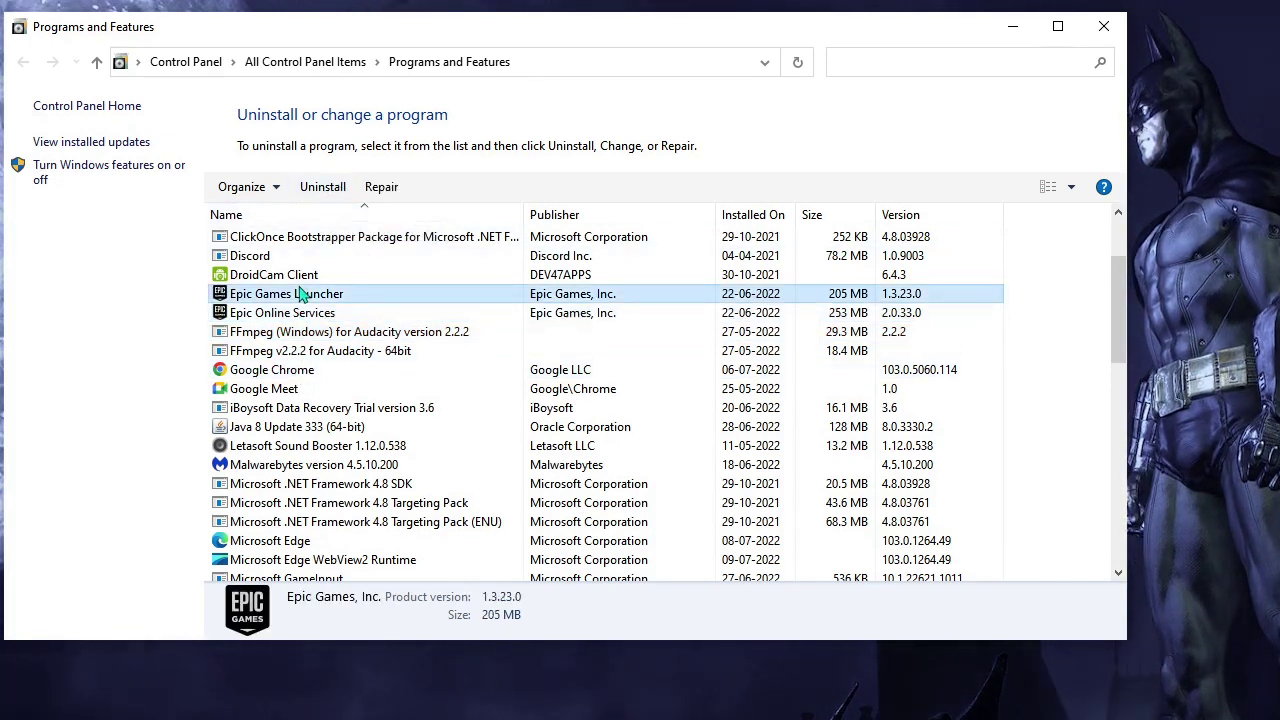
pyautogui.scroll(-11, 290, 330)
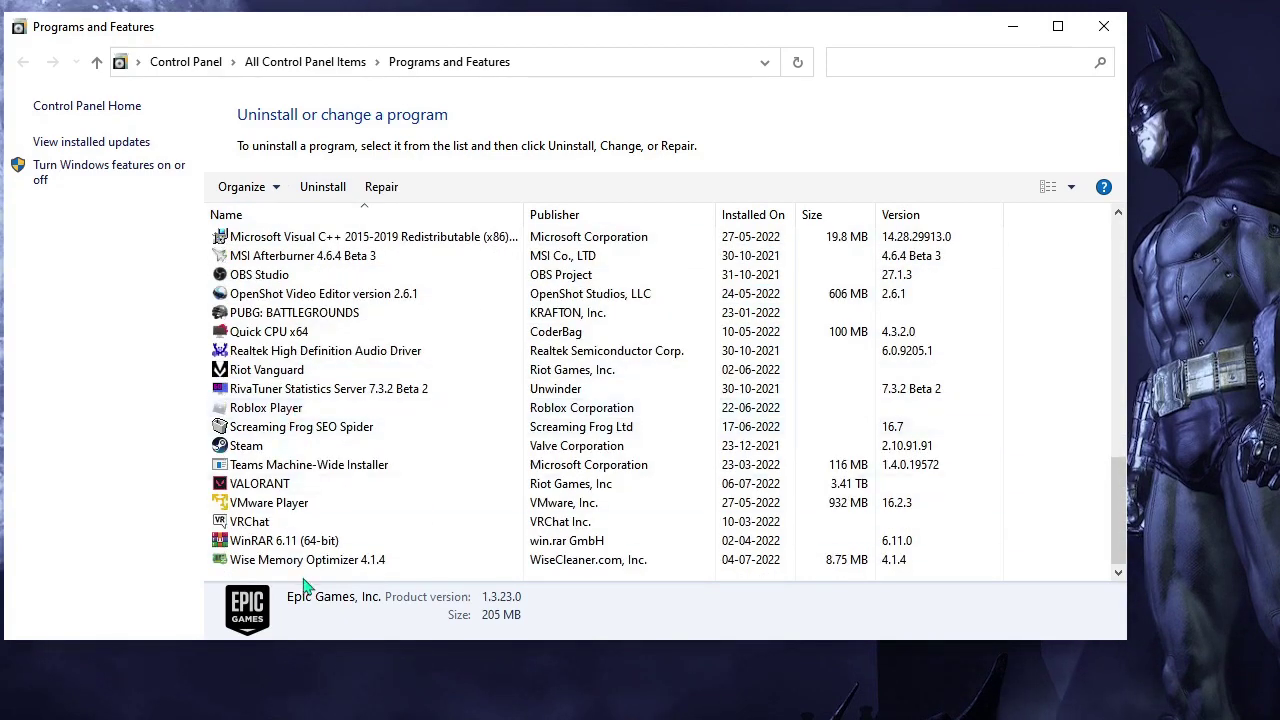
pyautogui.scroll(6, 350, 276)
pyautogui.scroll(5, 350, 276)
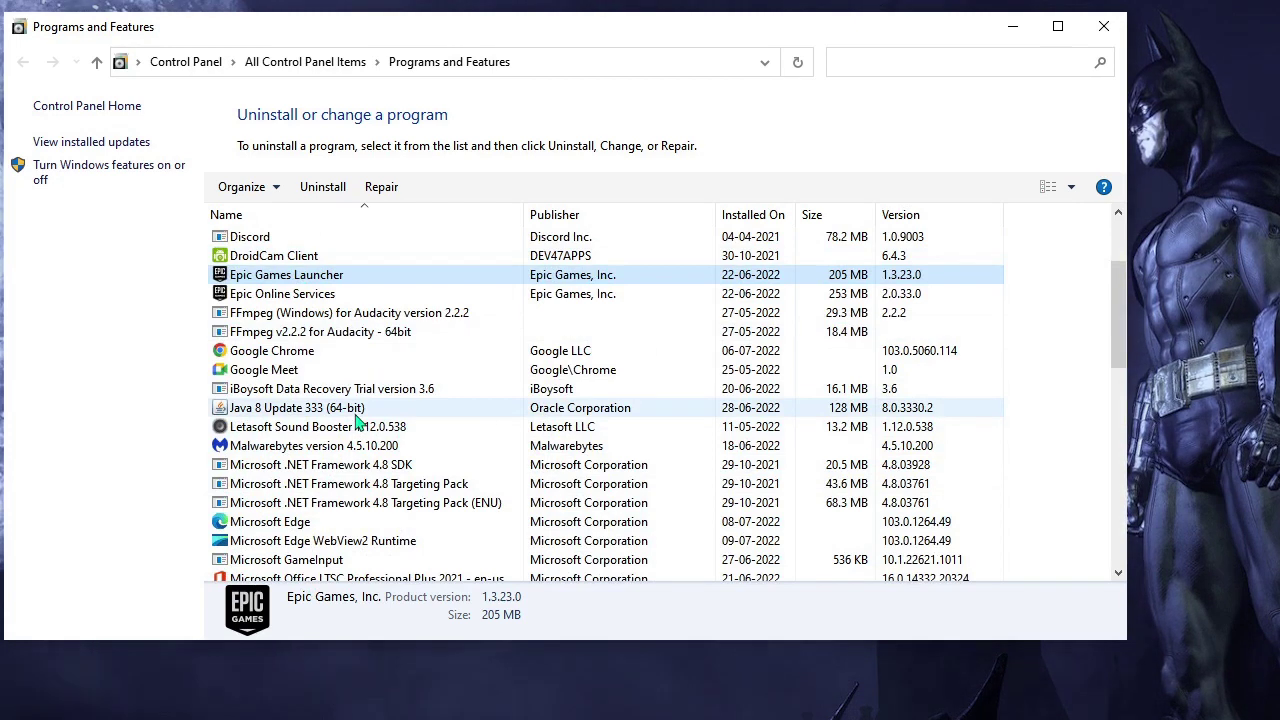
pyautogui.click(337, 331)
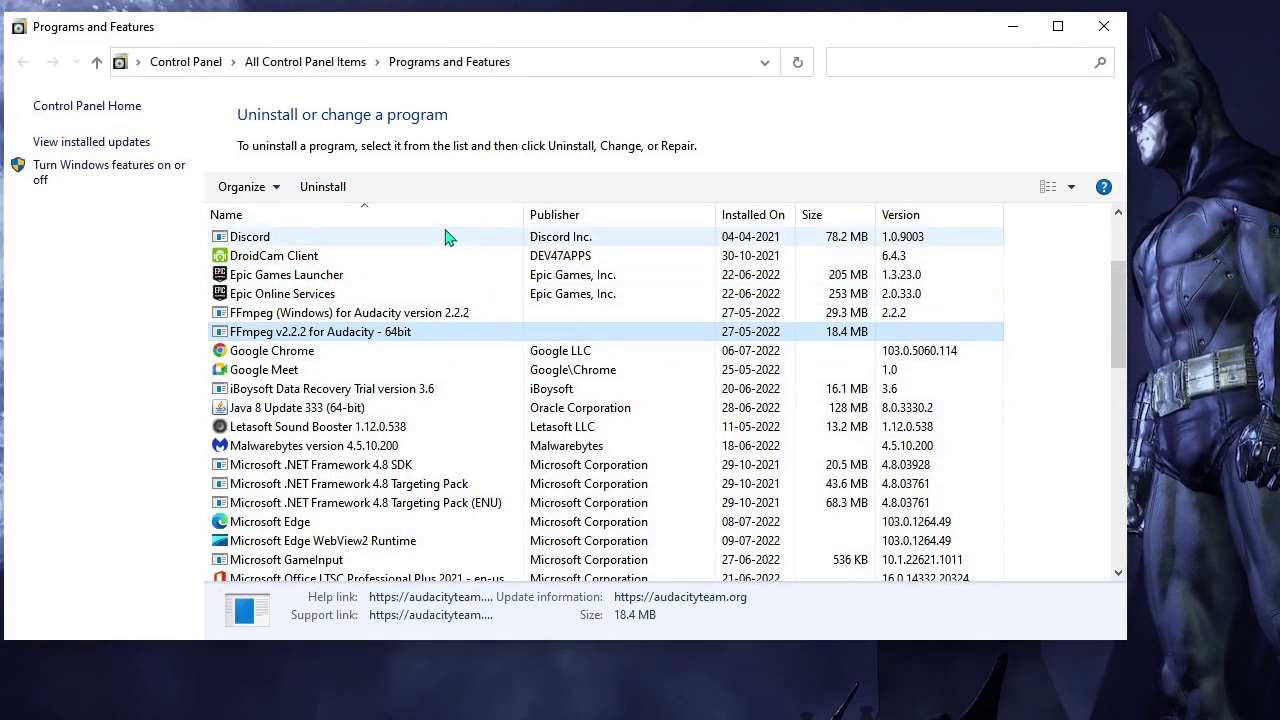
pyautogui.click(1103, 26)
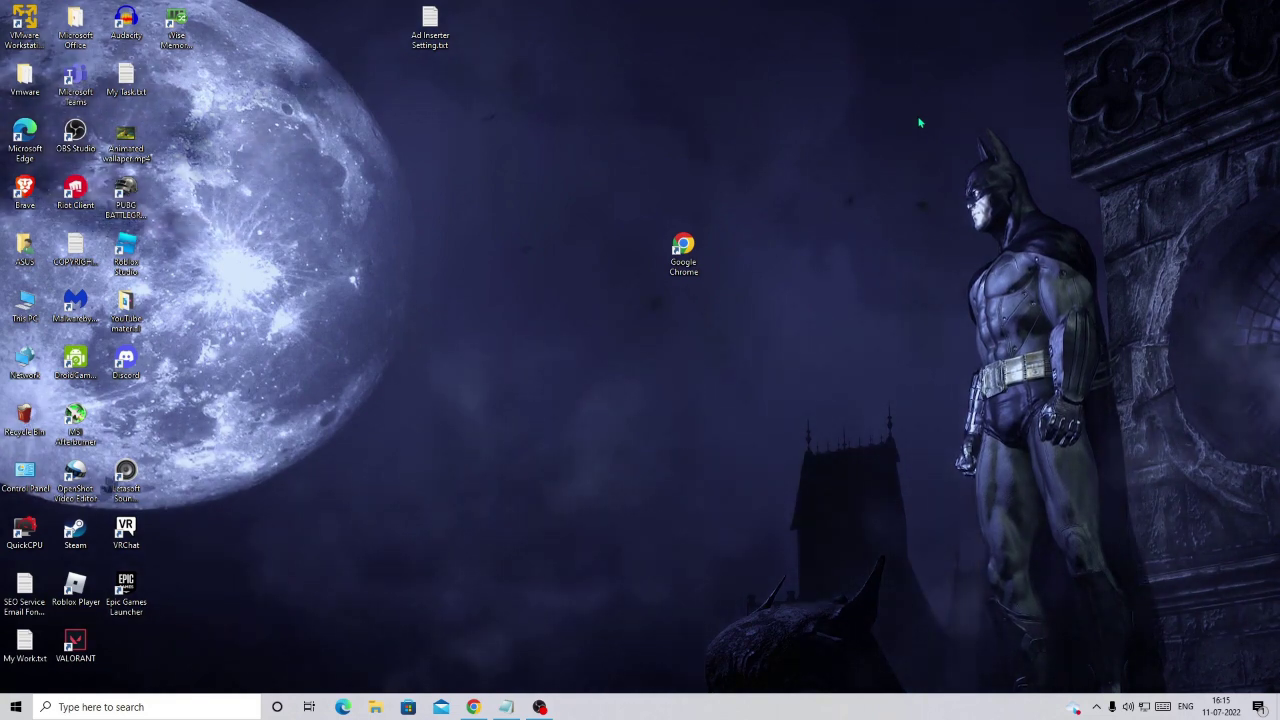
# - Download the free Malwarebytes trial in Chrome, then search Windows for malwarebytes
pyautogui.click(476, 705)
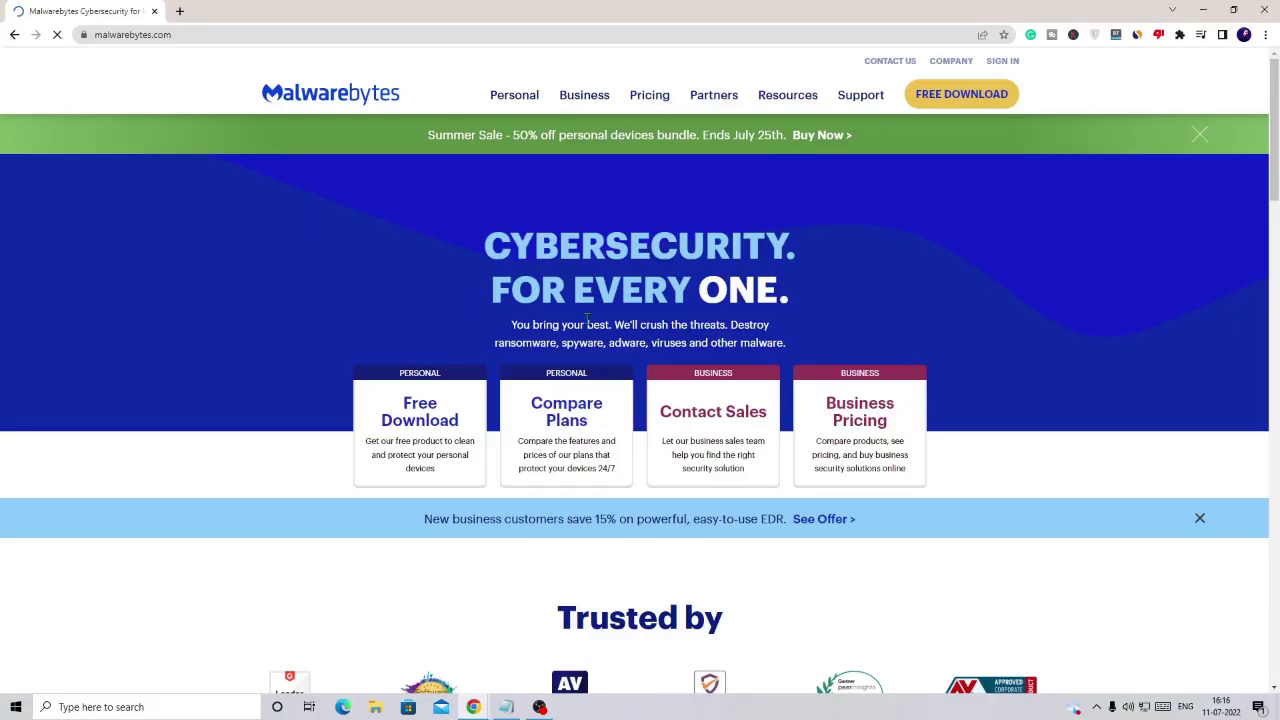
pyautogui.scroll(-8, 595, 325)
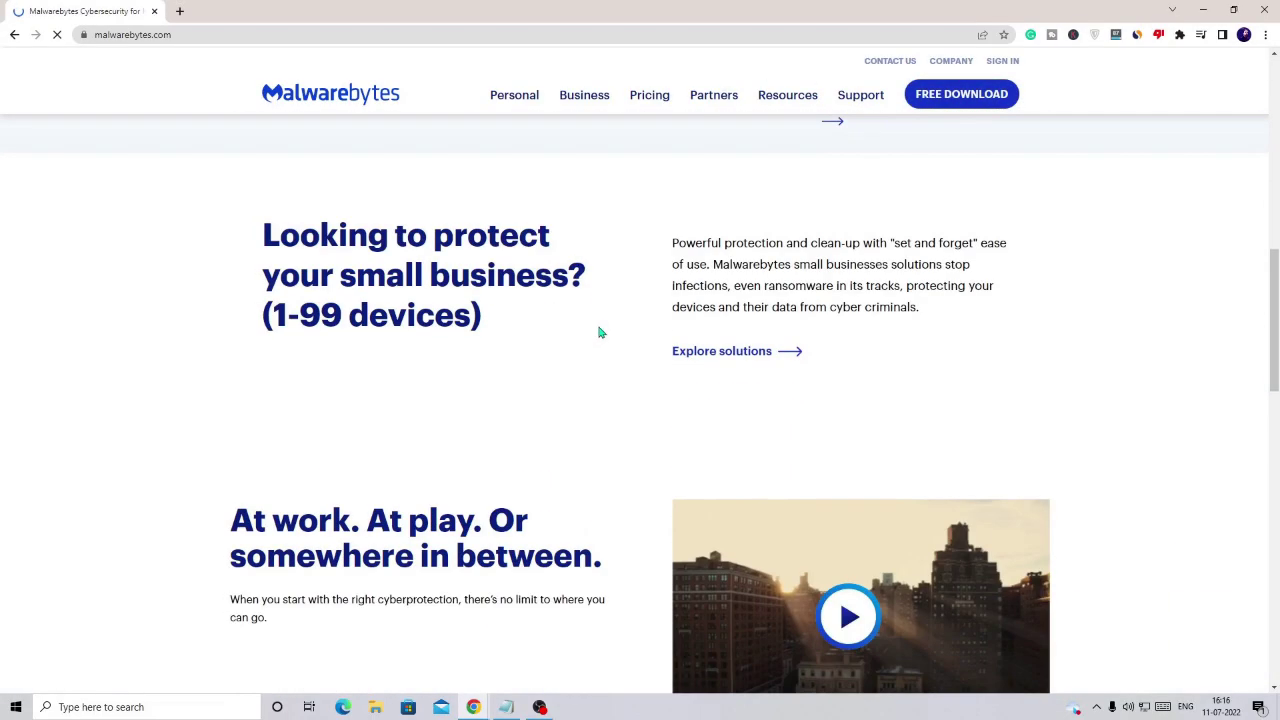
pyautogui.scroll(8, 605, 330)
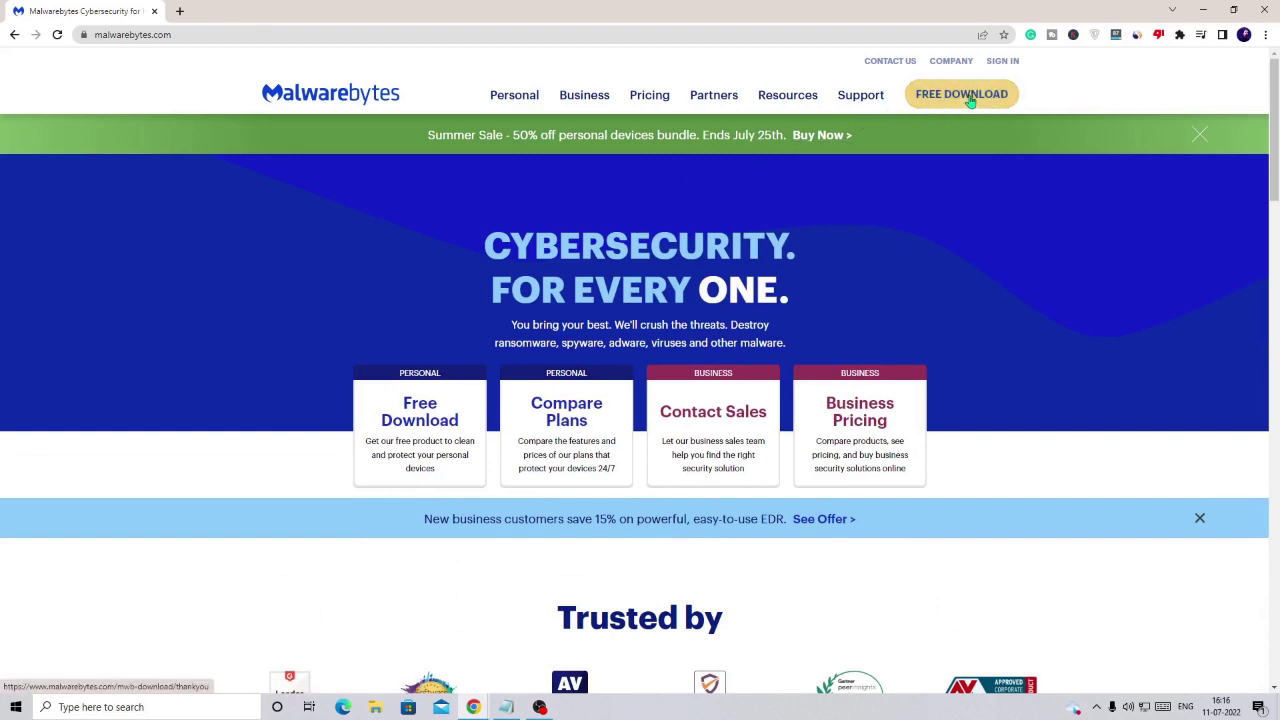
pyautogui.click(969, 101)
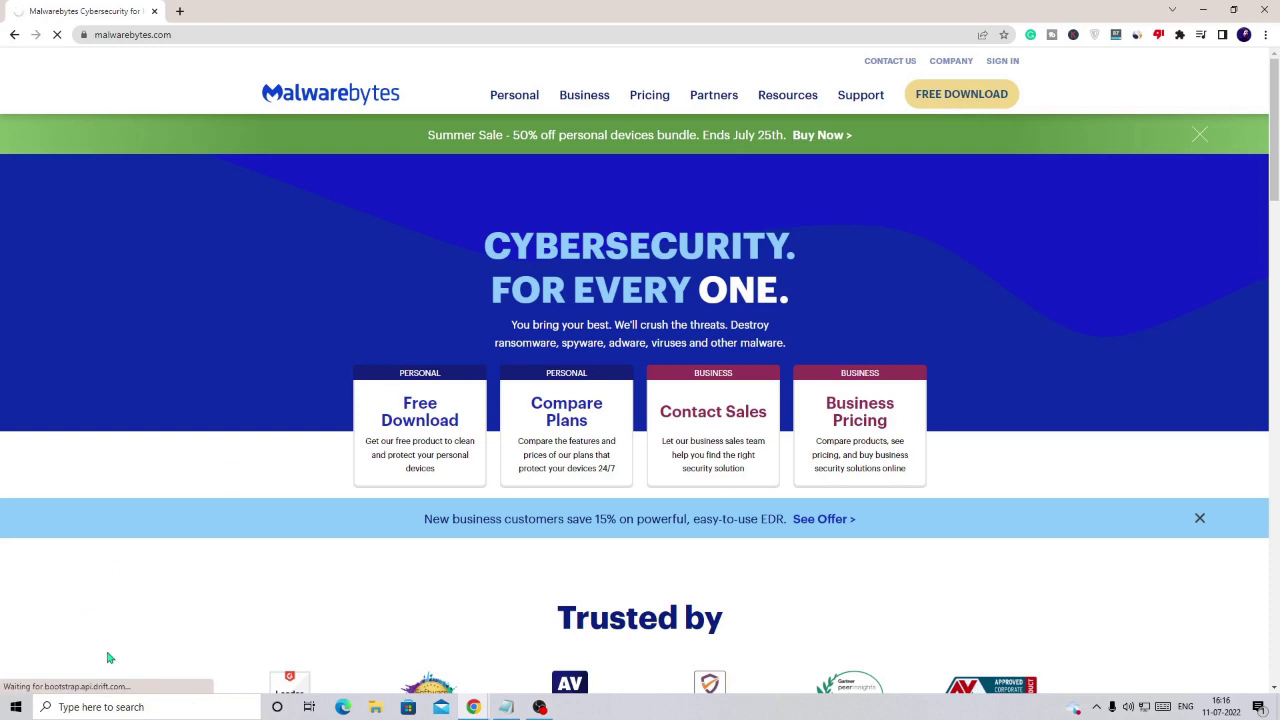
pyautogui.click(104, 707)
pyautogui.write('m')
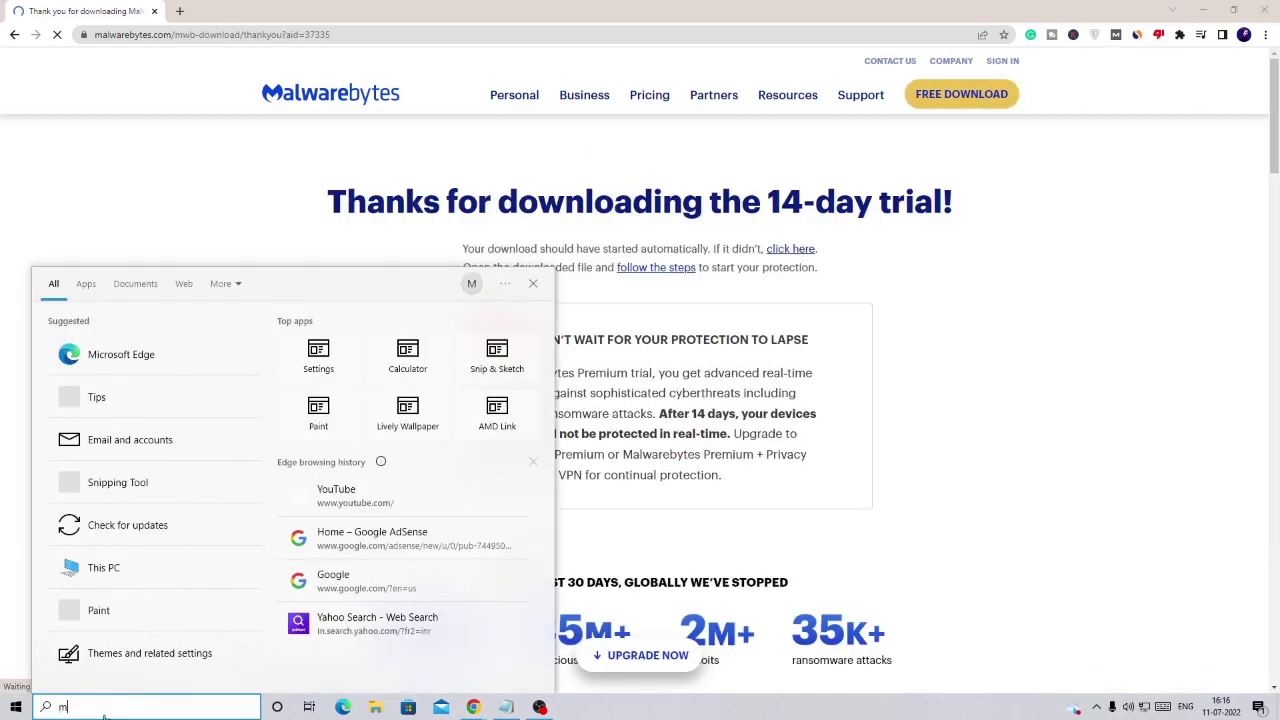
pyautogui.write('alwarebytes')
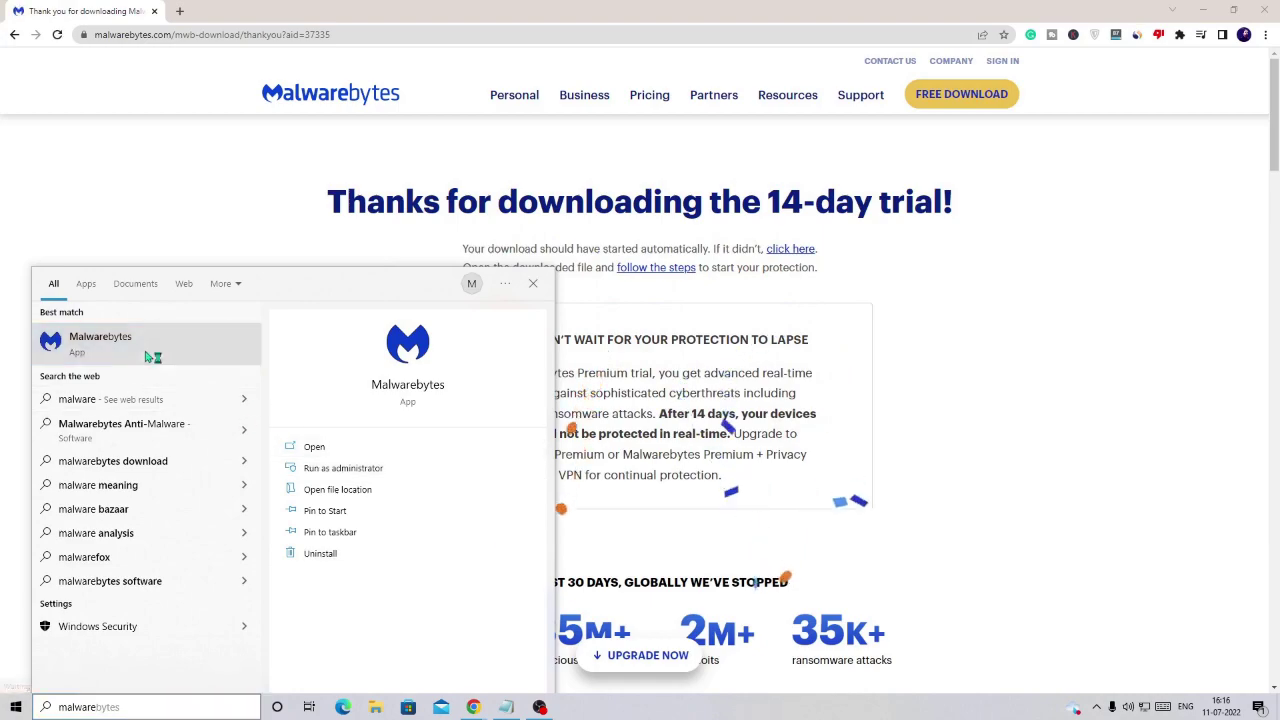
# - Launch Malwarebytes from the search results and start a threat scan
pyautogui.click(148, 352)
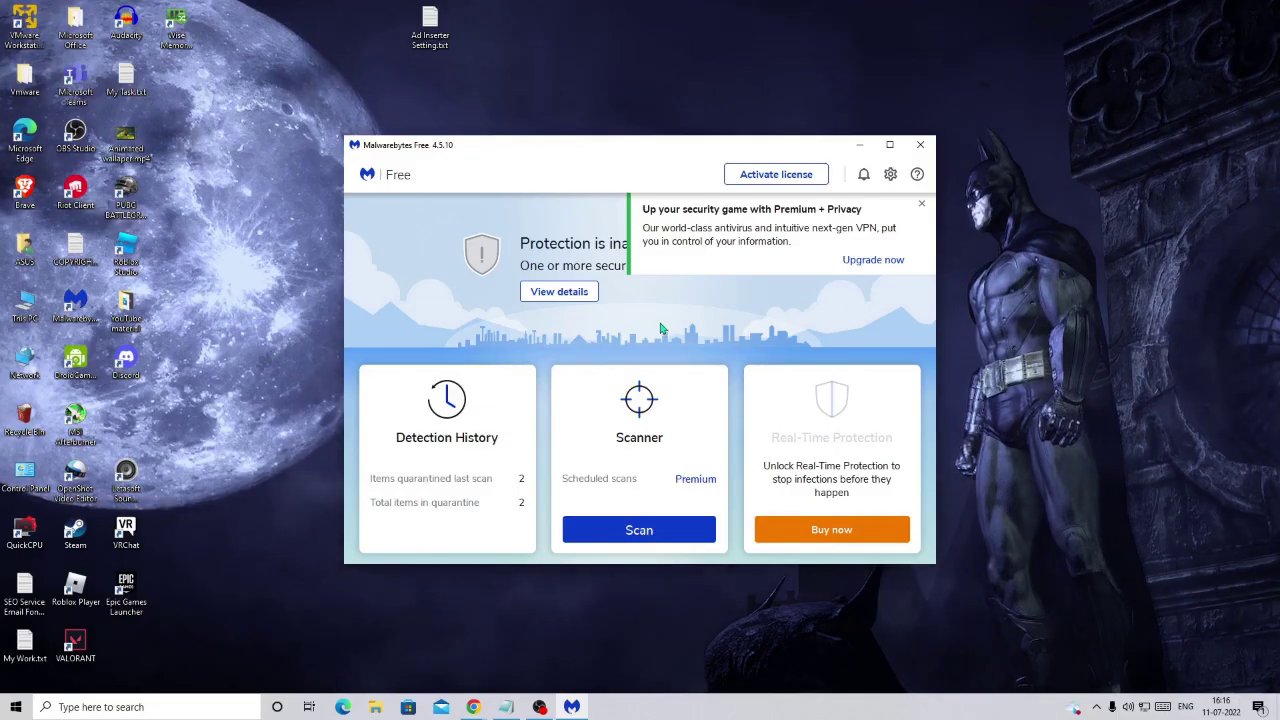
pyautogui.click(631, 534)
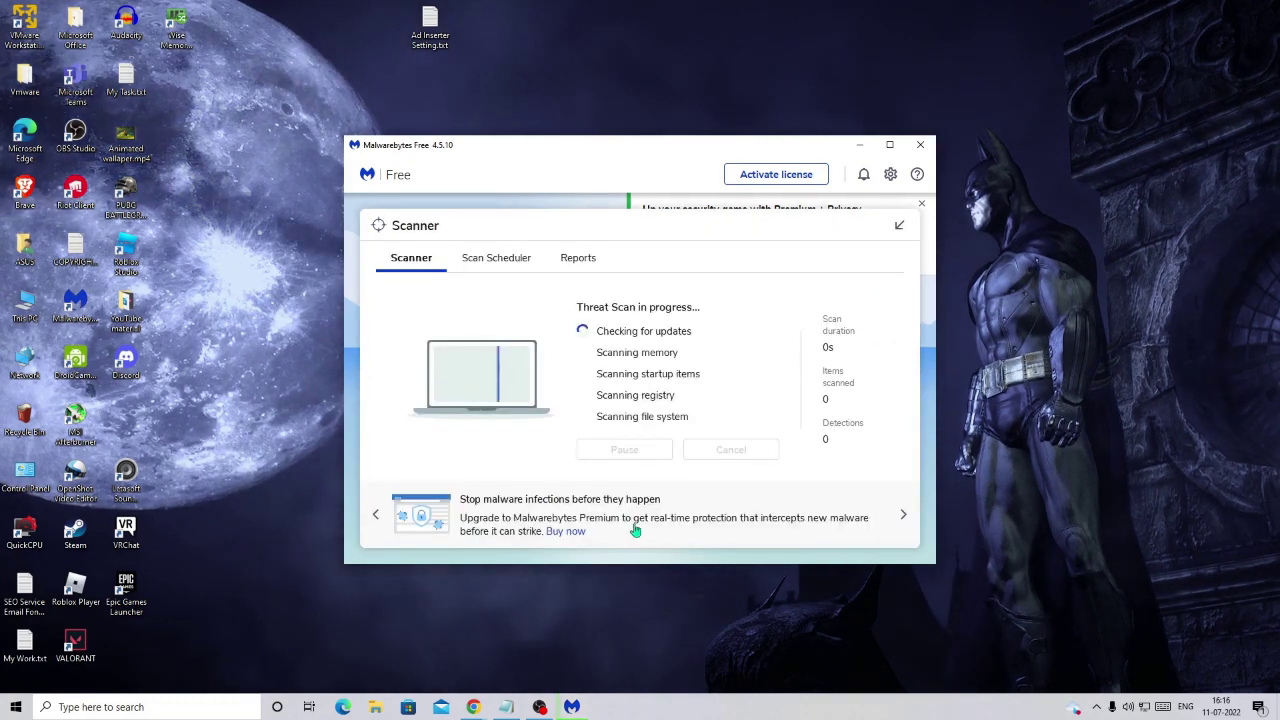